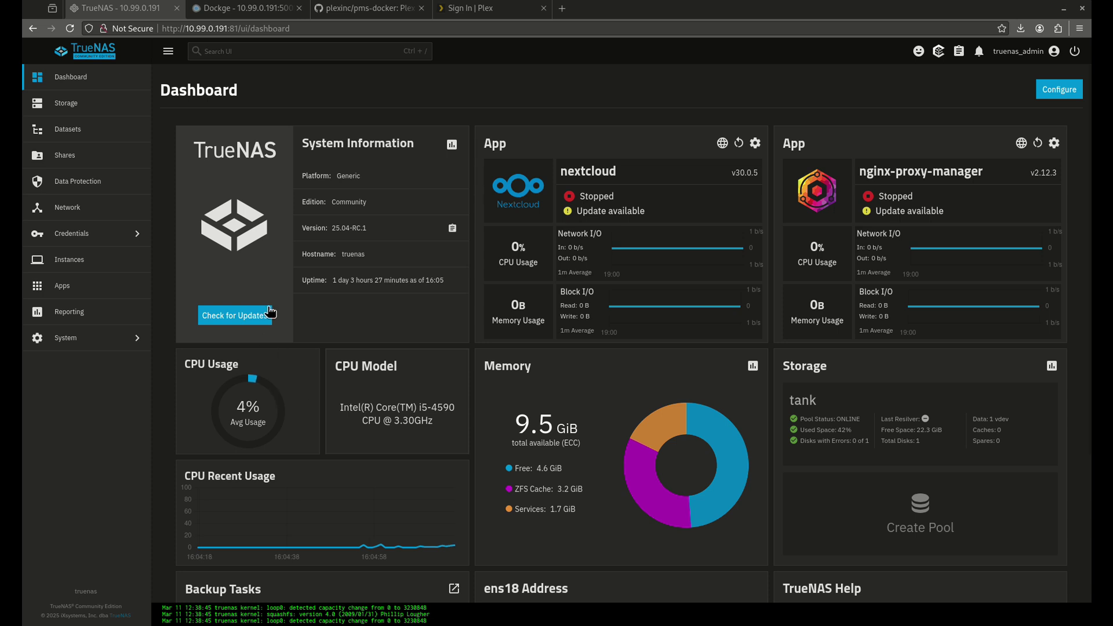
Go to the Datasets page showing the tank pool's configs, media, npm, ollama and stacks datasets.
left_click(89, 130)
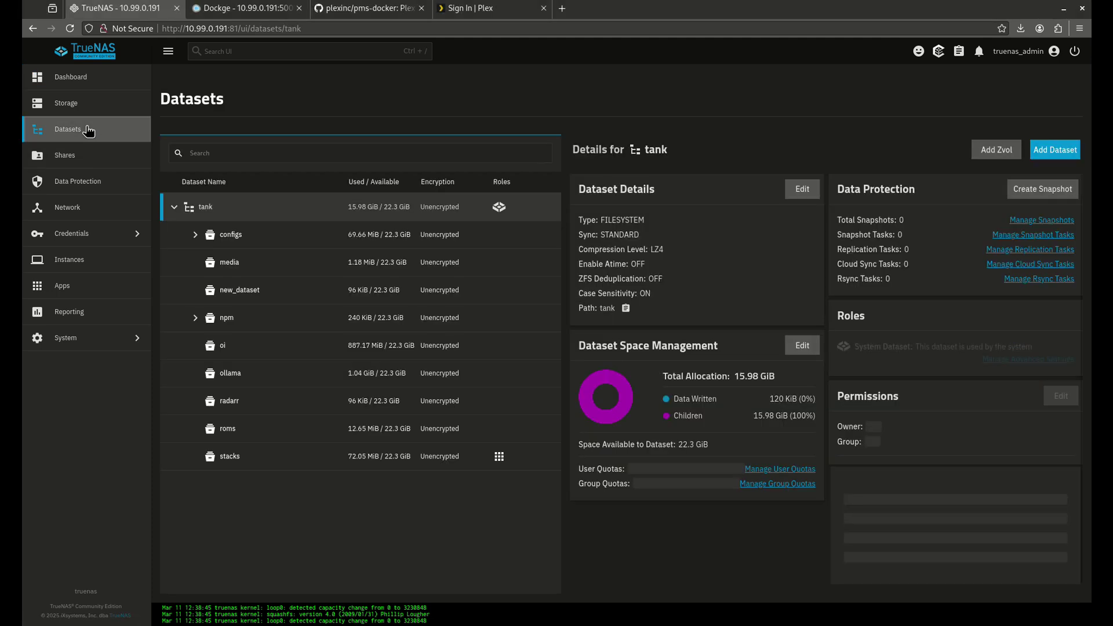
Add a dataset named plex under tank/configs using the Apps preset.
left_click(196, 235)
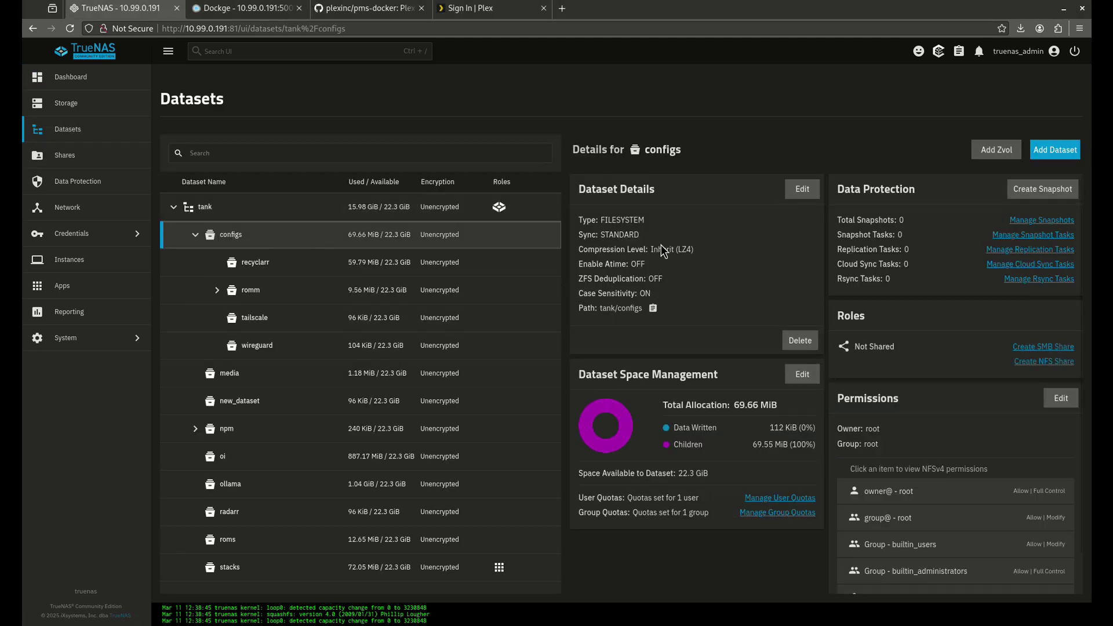
left_click(1060, 150)
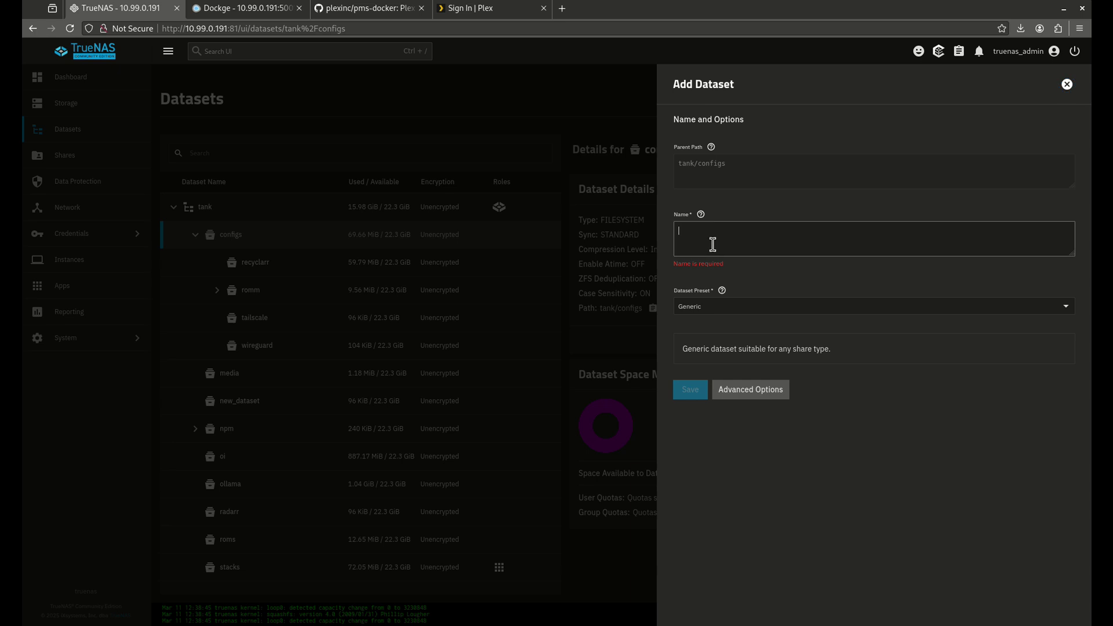
type("plle")
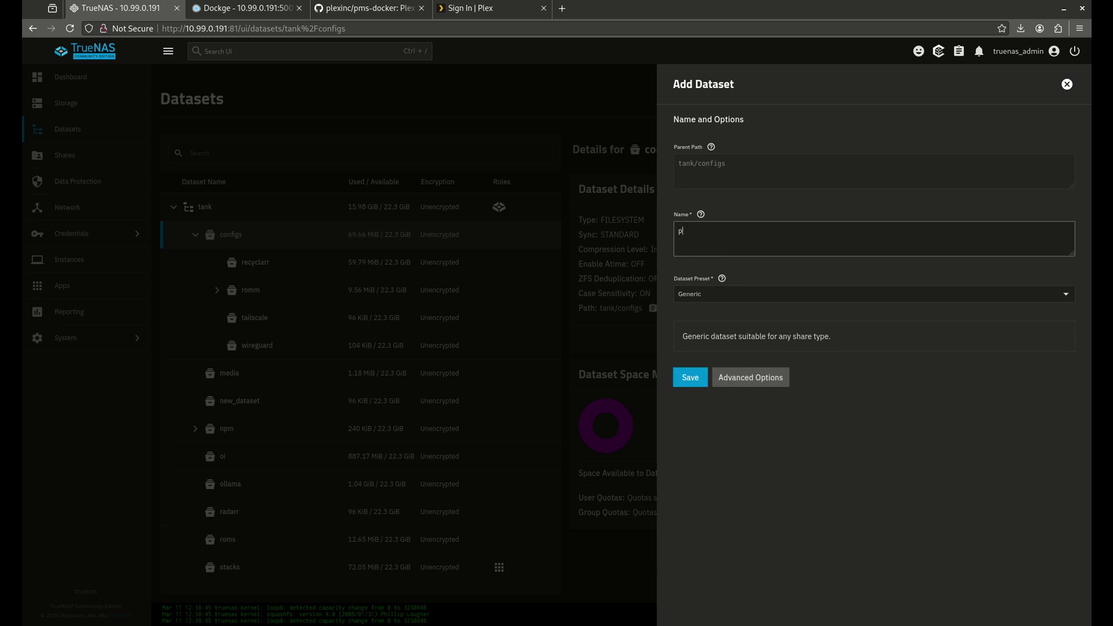
left_click(727, 293)
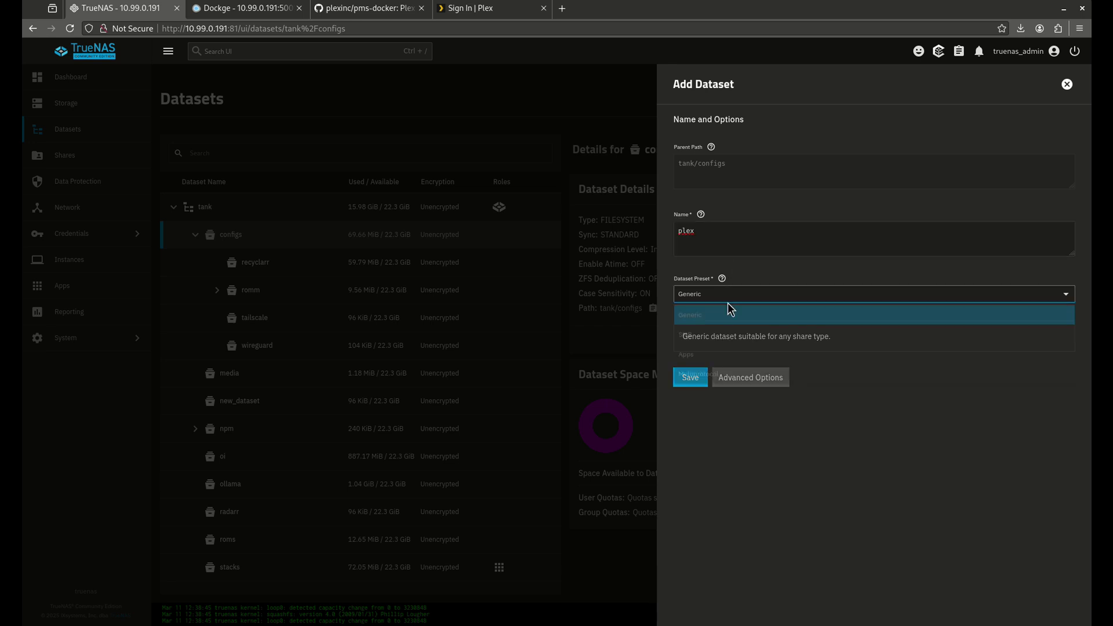
left_click(739, 370)
left_click(691, 390)
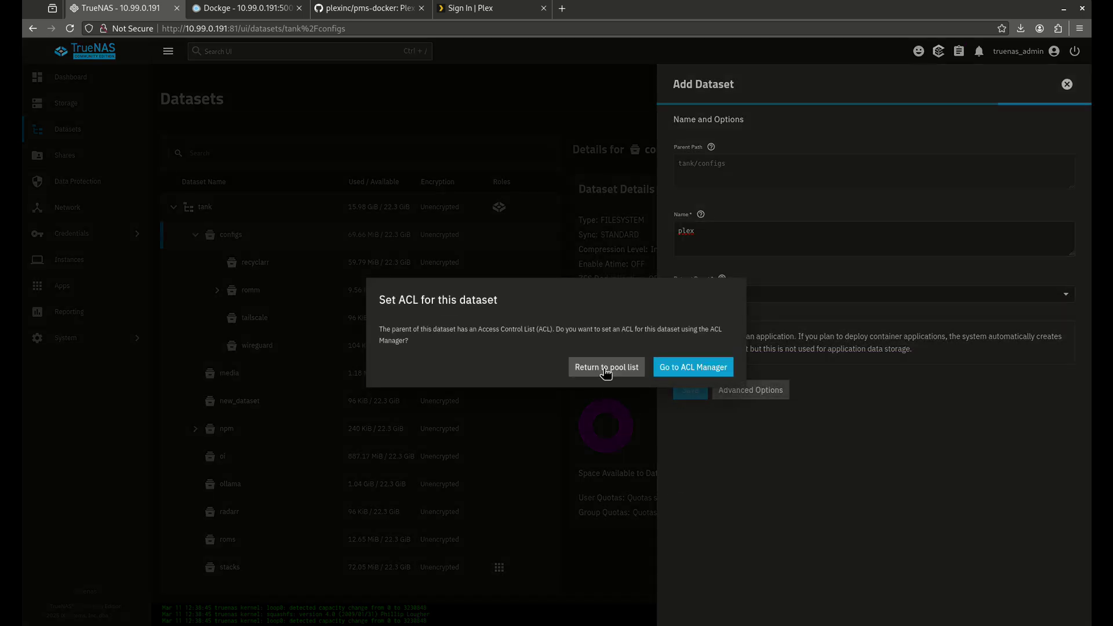
left_click(606, 369)
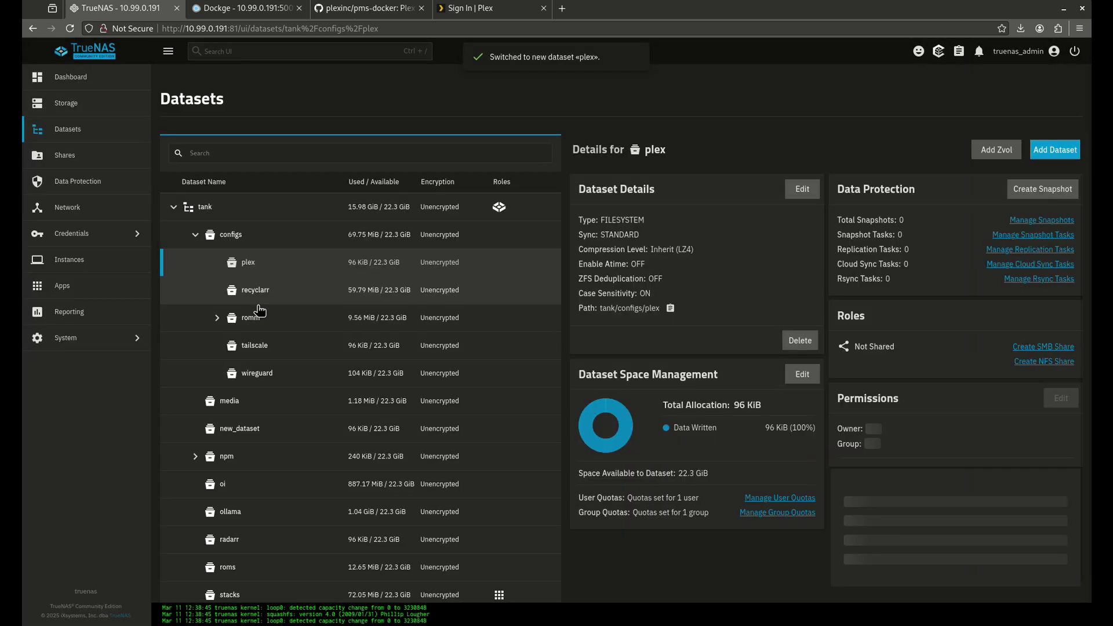
Create a config dataset under tank/configs/plex with the Apps preset.
left_click(1051, 152)
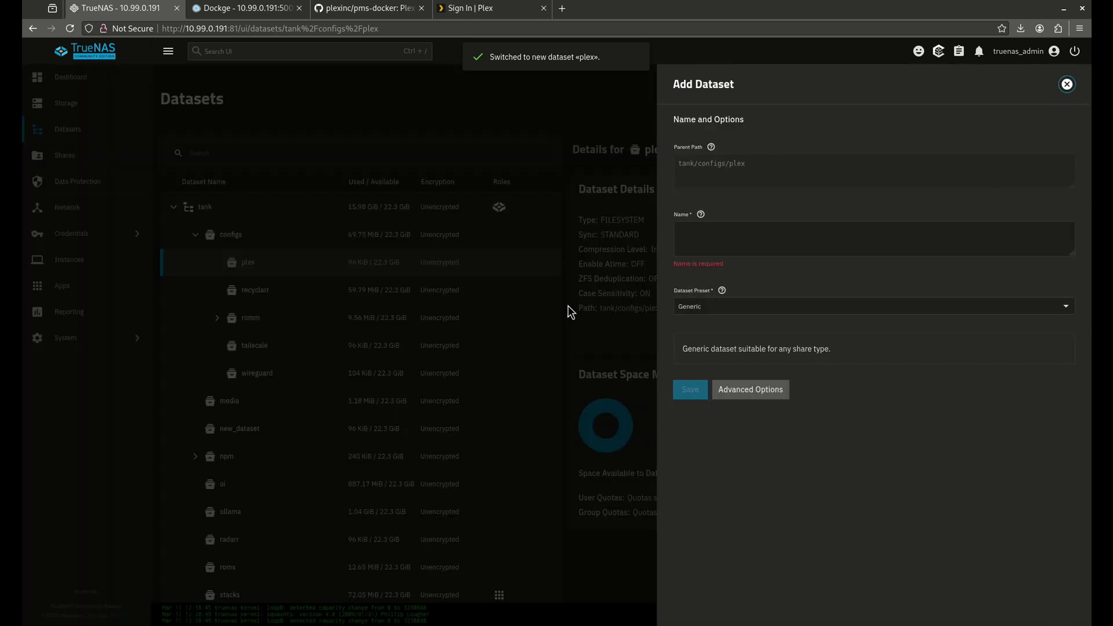
left_click(693, 241)
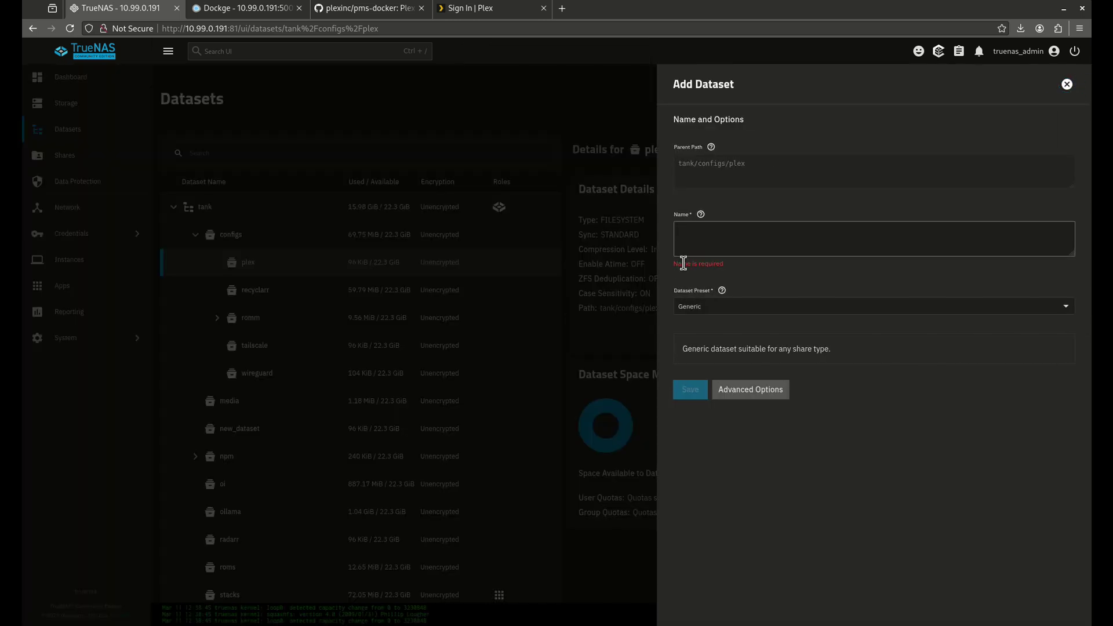
type("config")
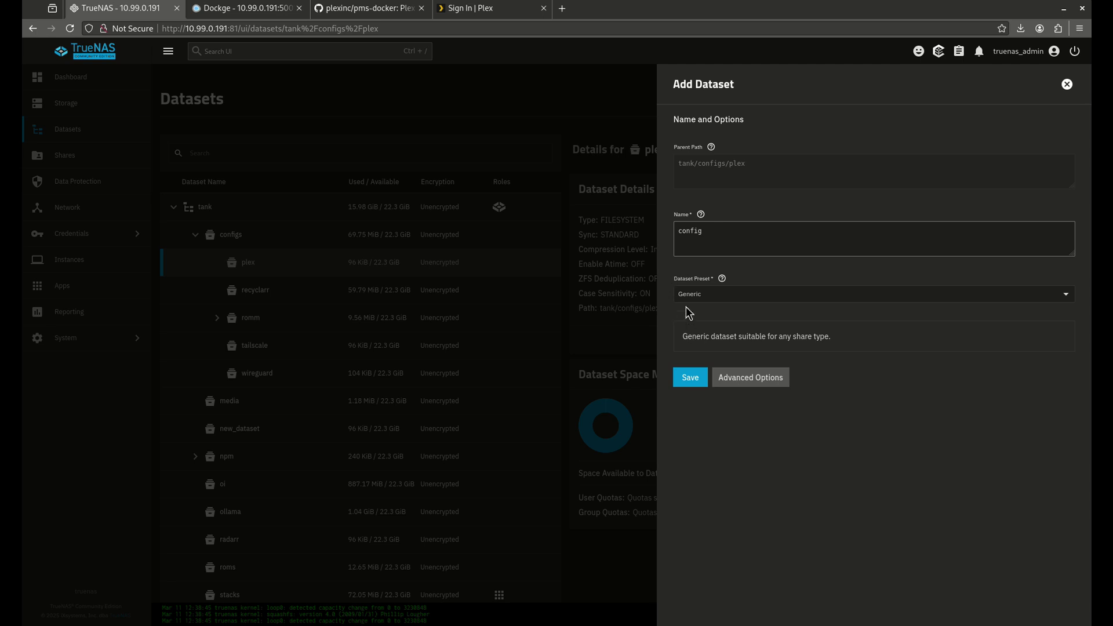
left_click(687, 297)
left_click(701, 361)
left_click(699, 385)
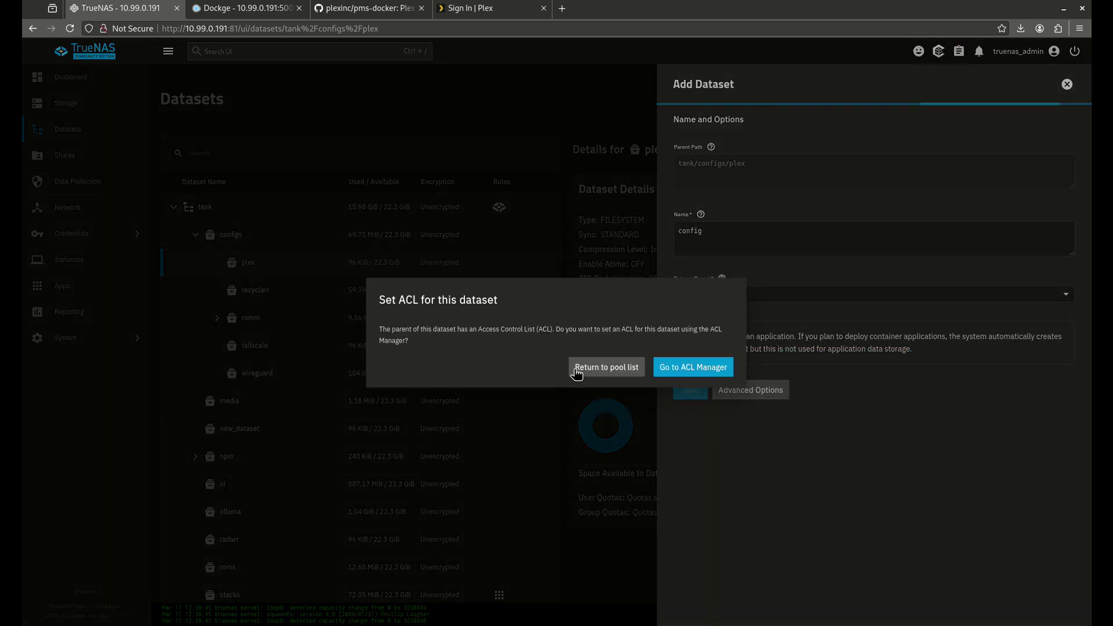
left_click(606, 367)
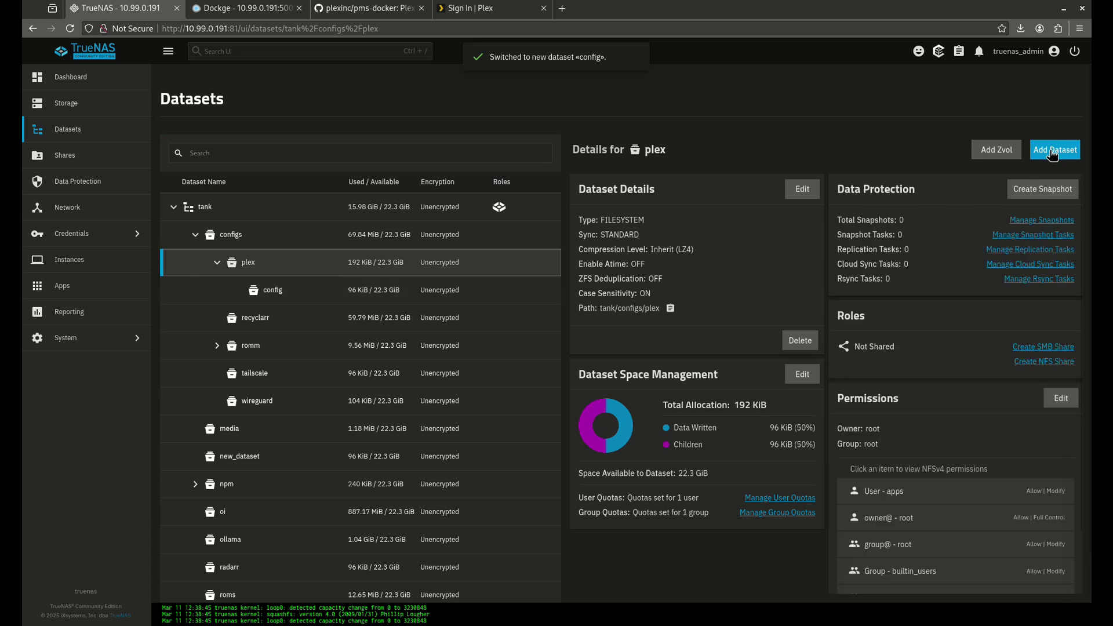
Create a transcode dataset under tank/configs/plex with the Apps preset.
left_click(1052, 151)
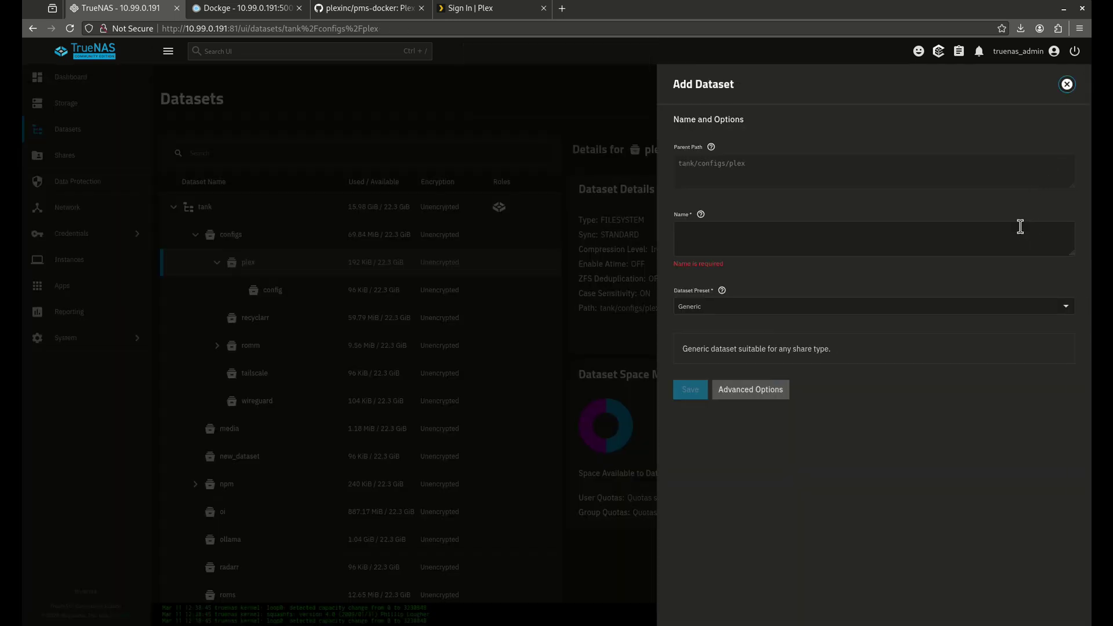
left_click(785, 241)
type("transcode")
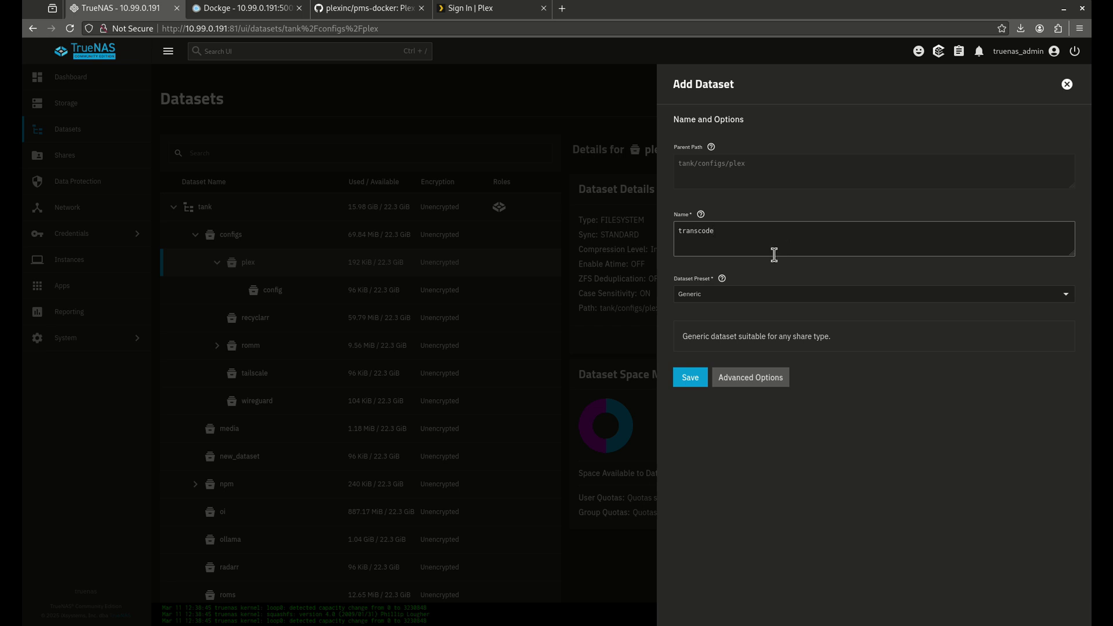
left_click(703, 297)
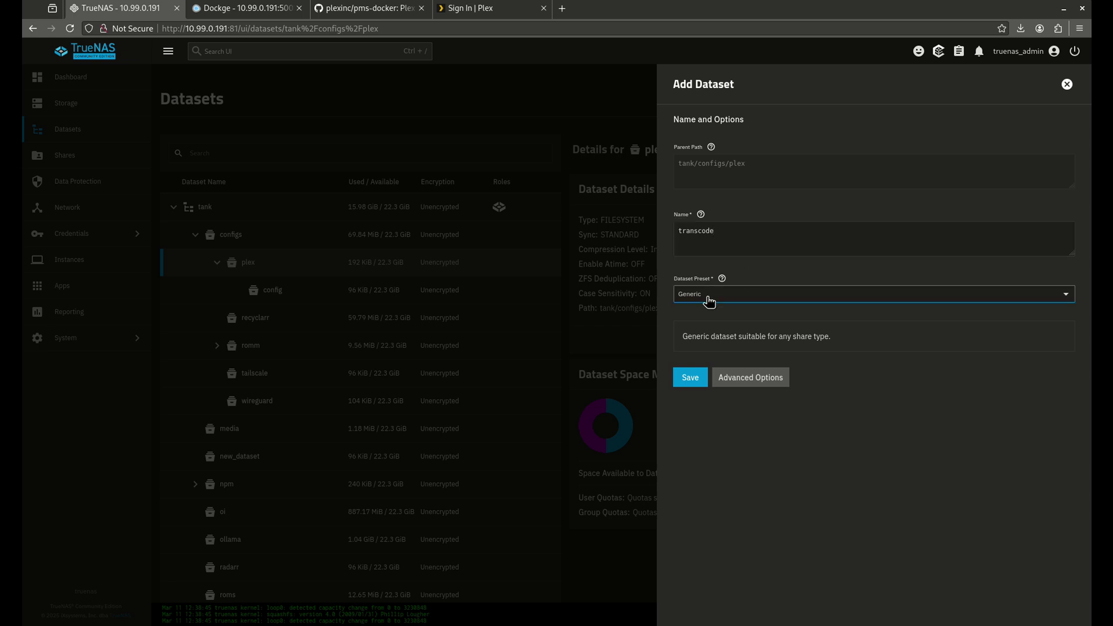
left_click(727, 364)
left_click(689, 390)
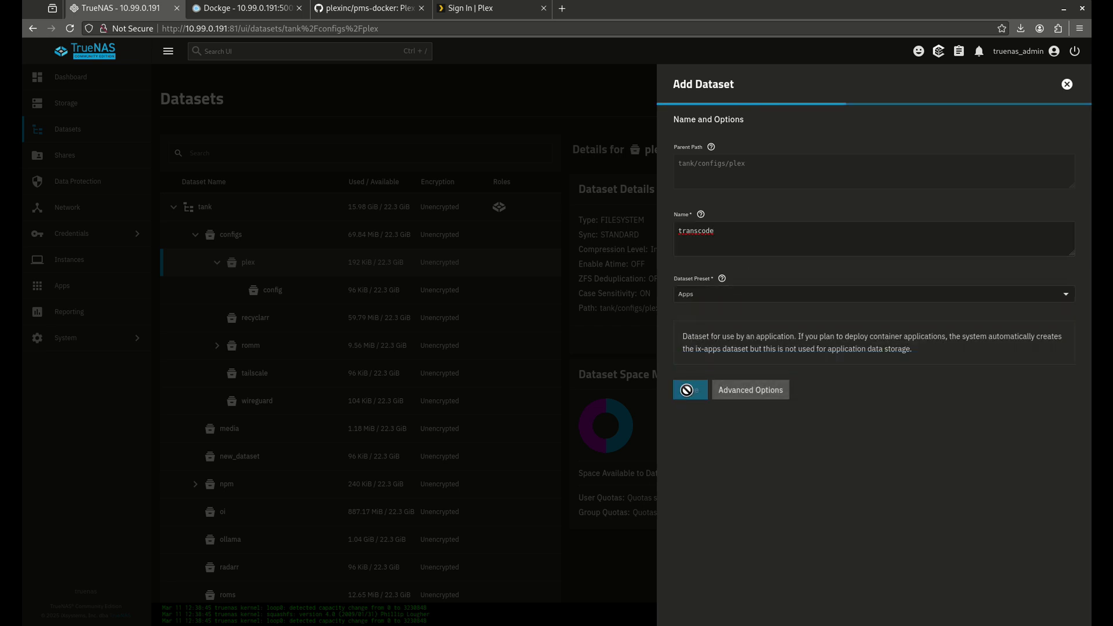
left_click(603, 369)
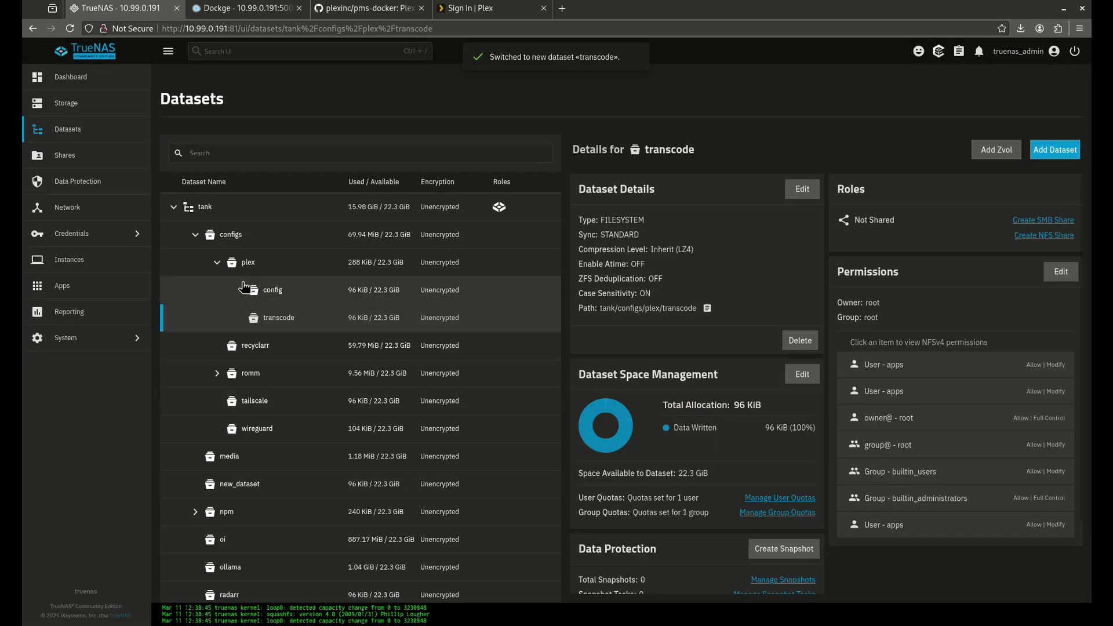
Create a logs dataset under tank/configs/plex with the Apps preset.
left_click(248, 262)
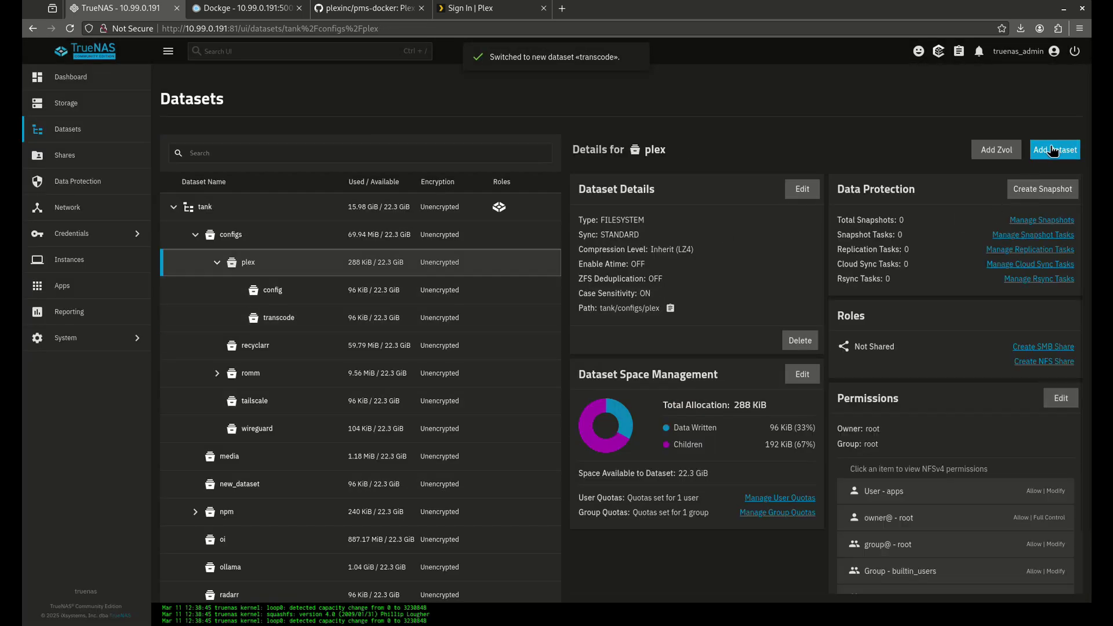
left_click(1055, 150)
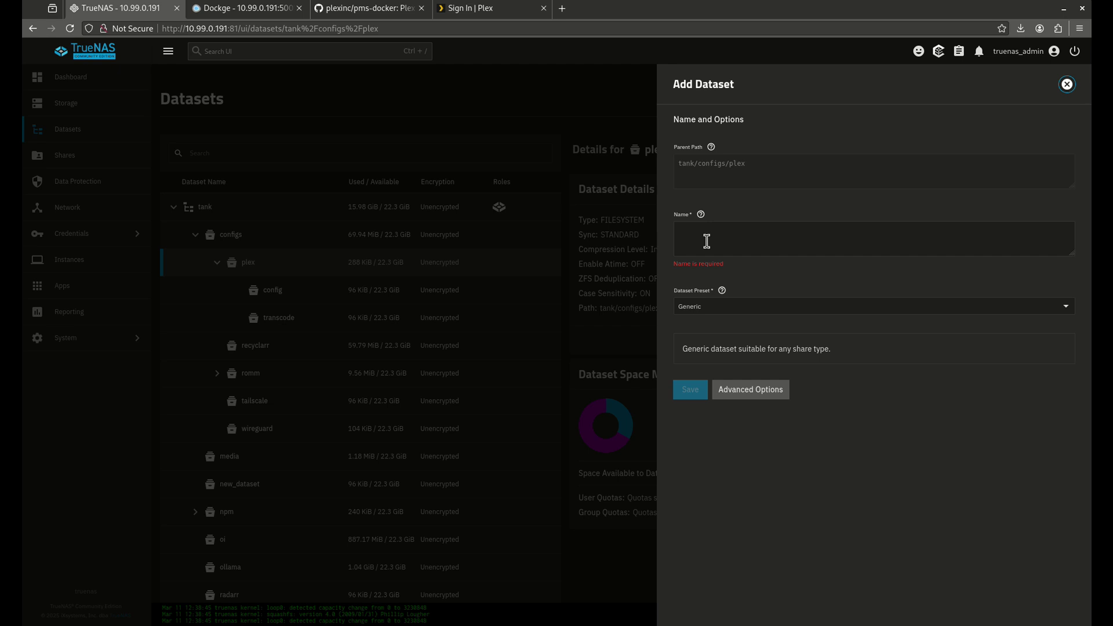
left_click(707, 242)
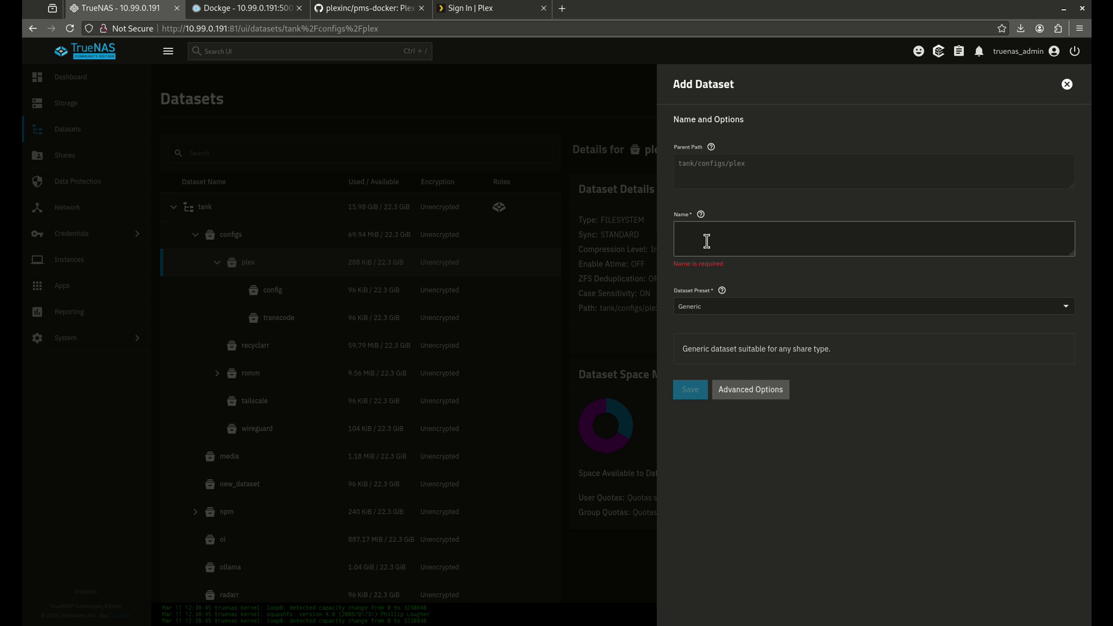
type("logs")
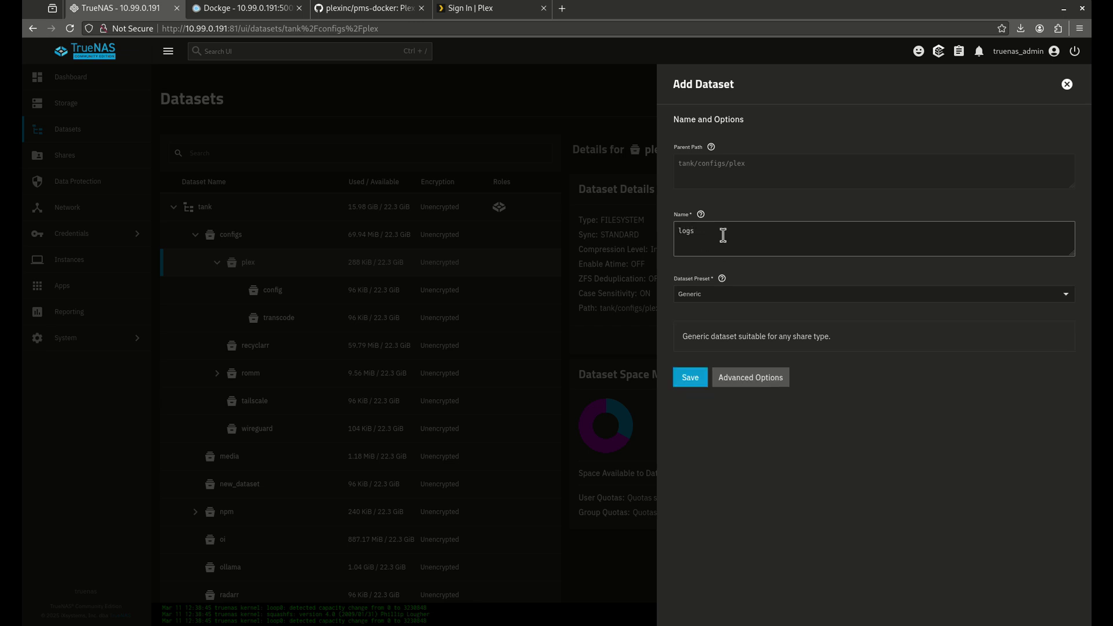
left_click(783, 299)
left_click(738, 361)
left_click(690, 389)
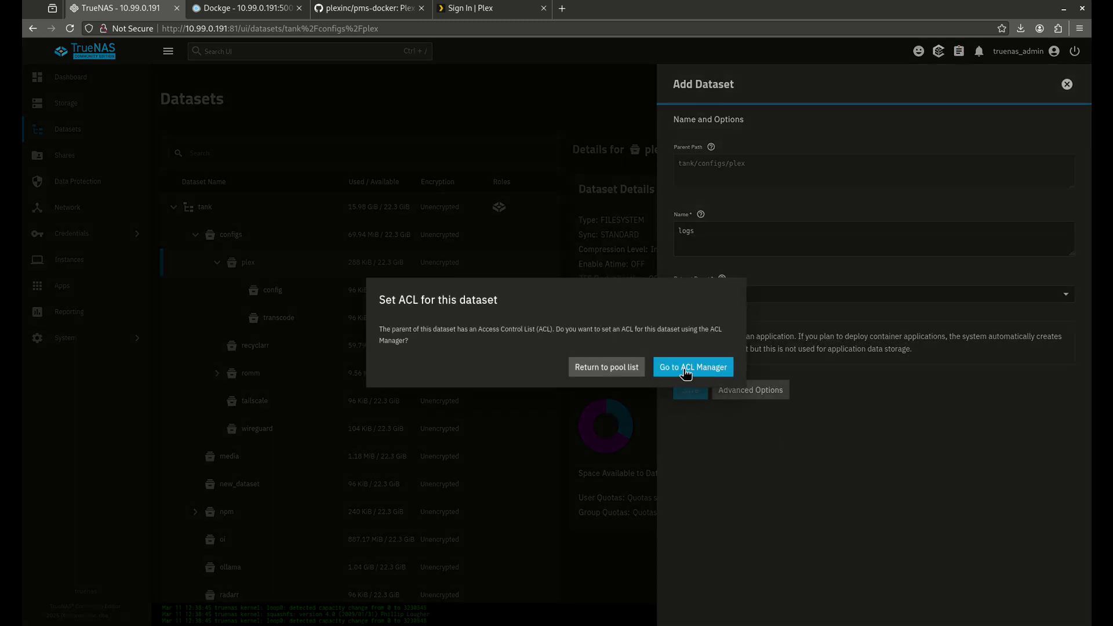
left_click(633, 369)
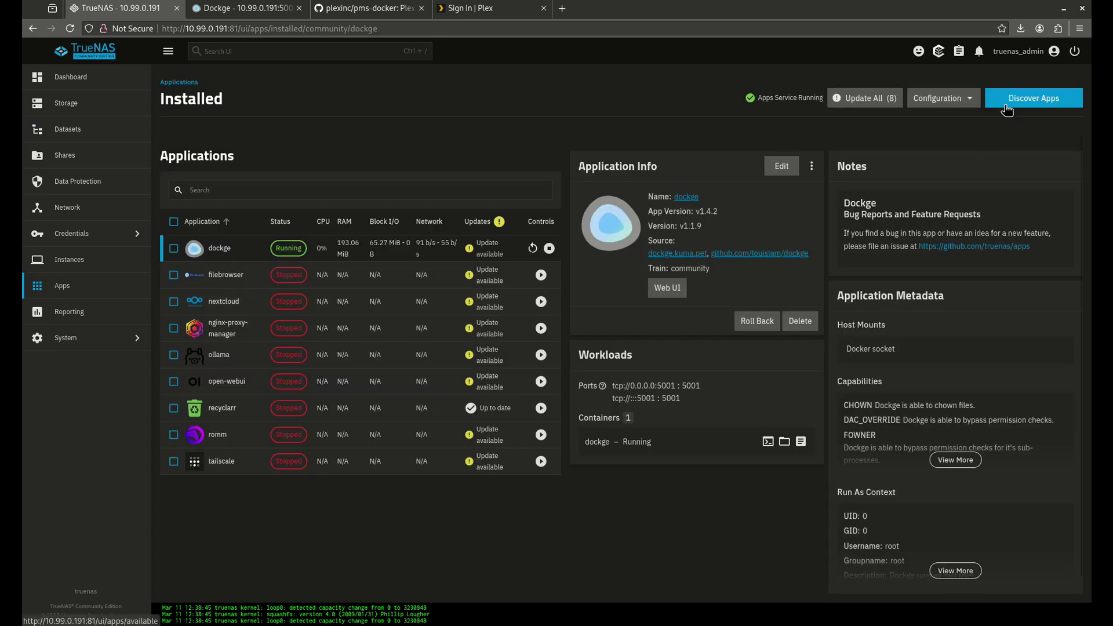
Search the app catalog for 'plex' and start installing the Plex app.
left_click(1001, 124)
left_click(241, 162)
type("plex")
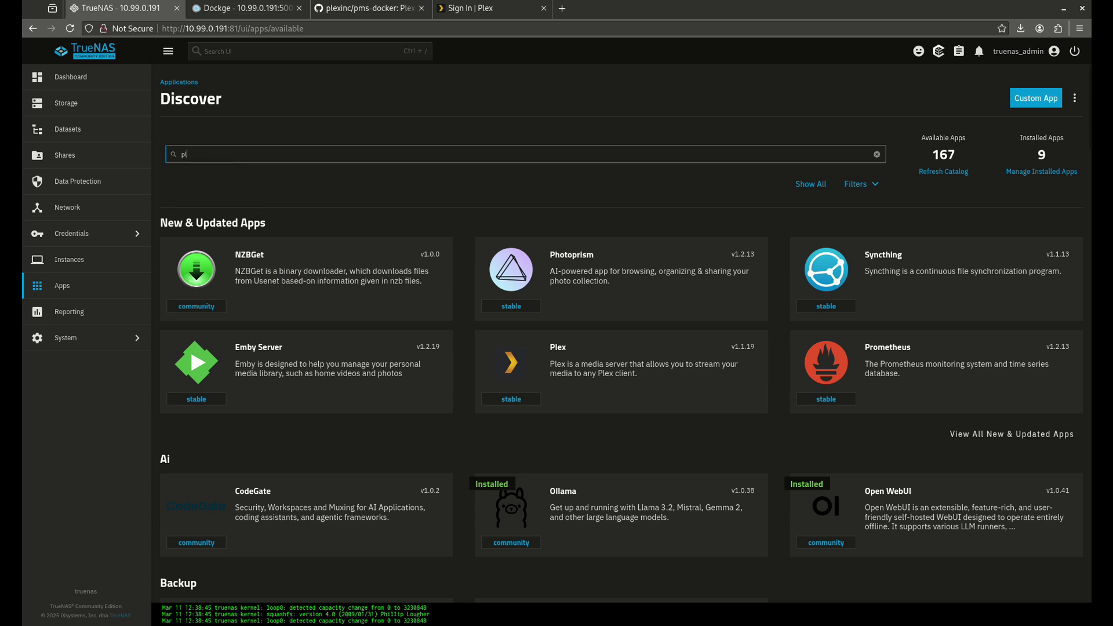
left_click(274, 293)
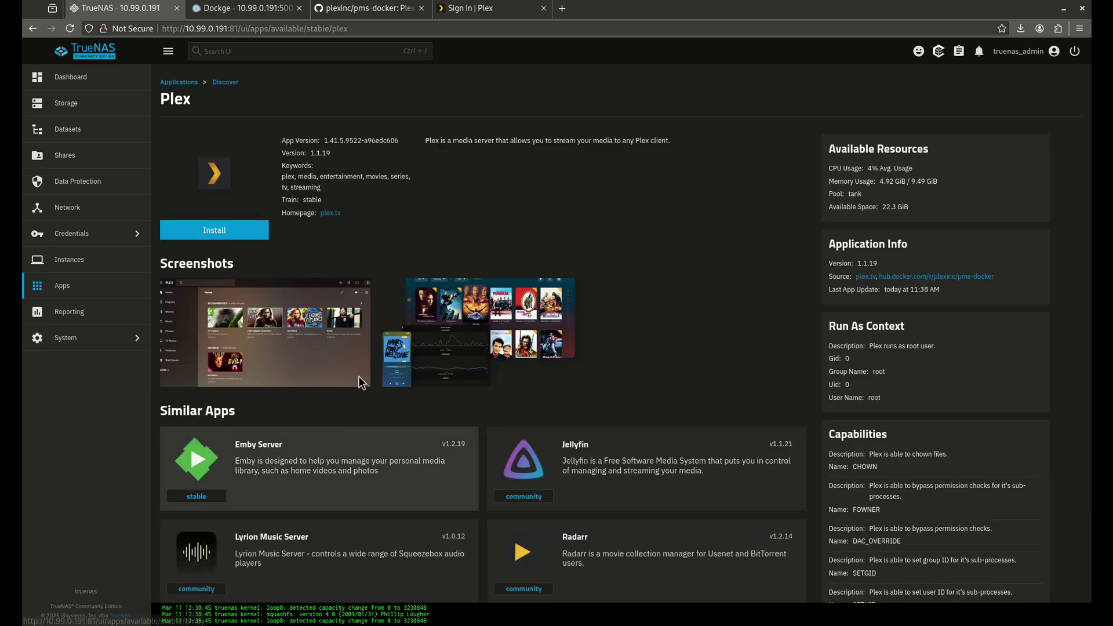
left_click(248, 246)
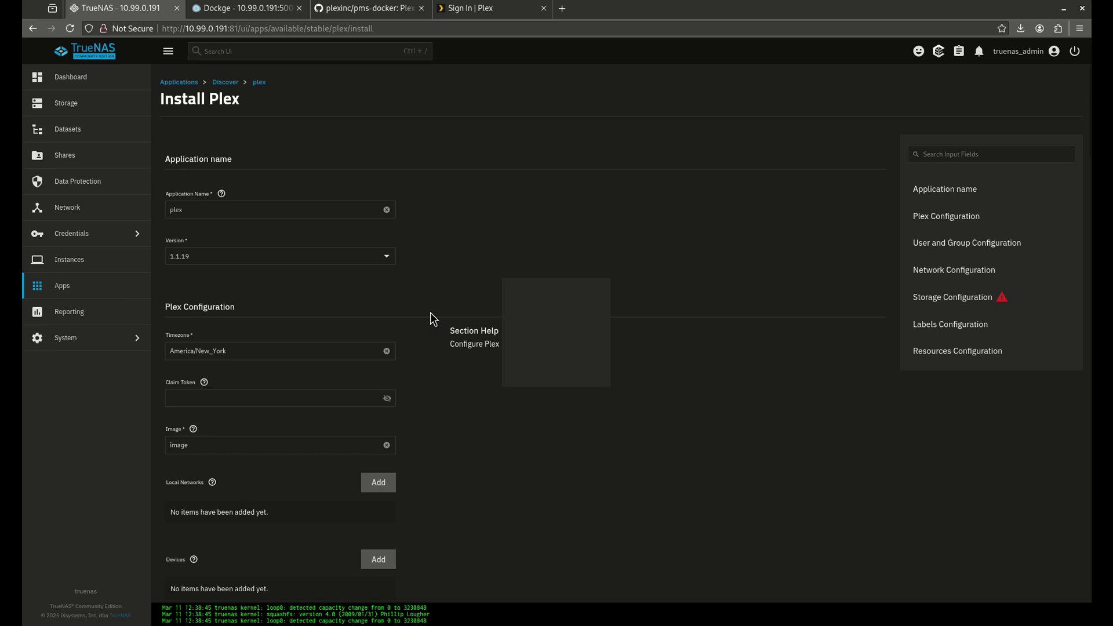
scroll(397, 278, "down", 3)
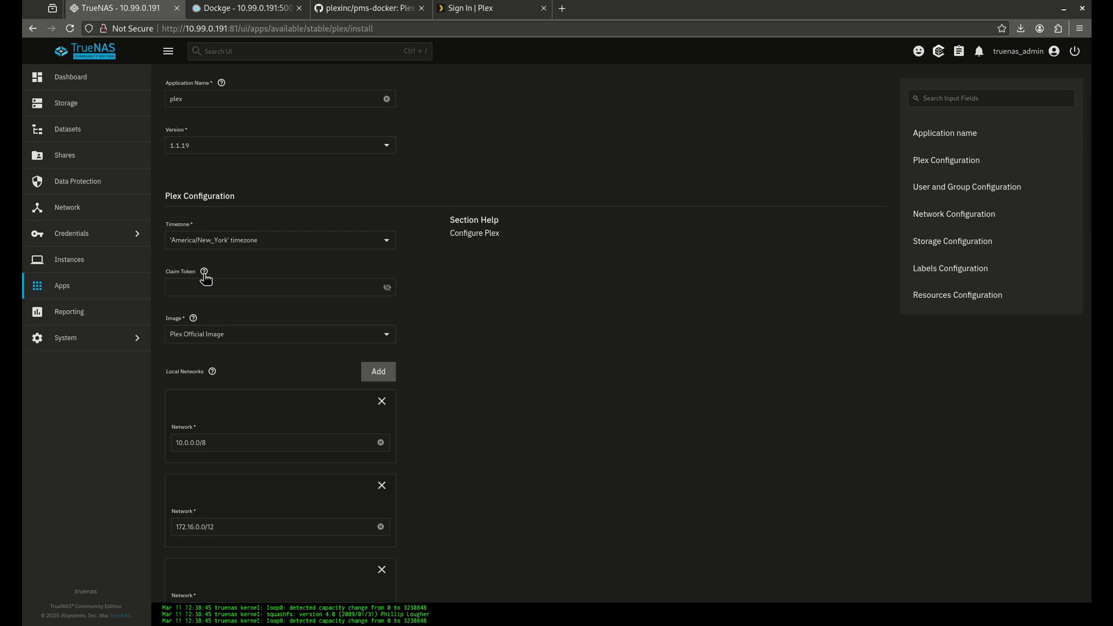
Set Plex data storage to the host path /mnt/tank/media.
scroll(291, 326, "down", 5)
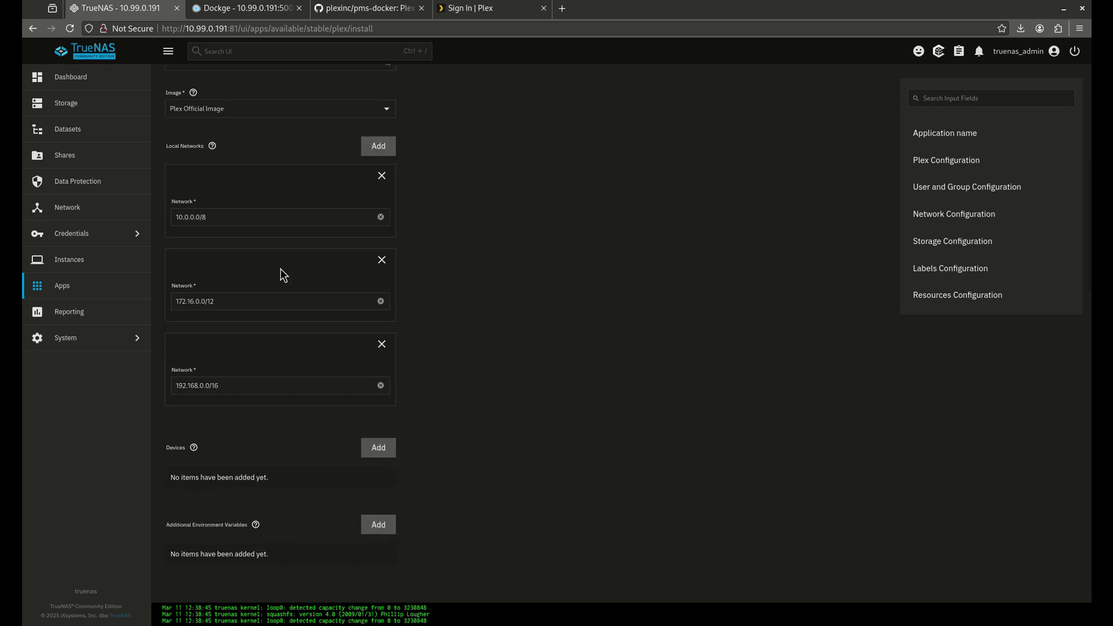
scroll(277, 264, "down", 10)
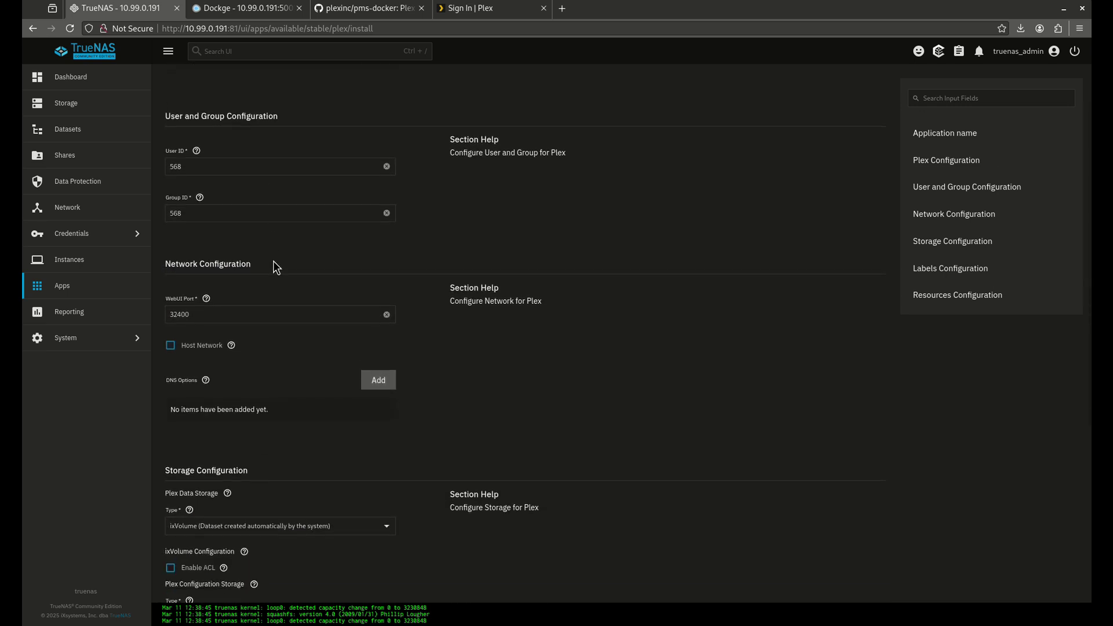
scroll(273, 262, "down", 4)
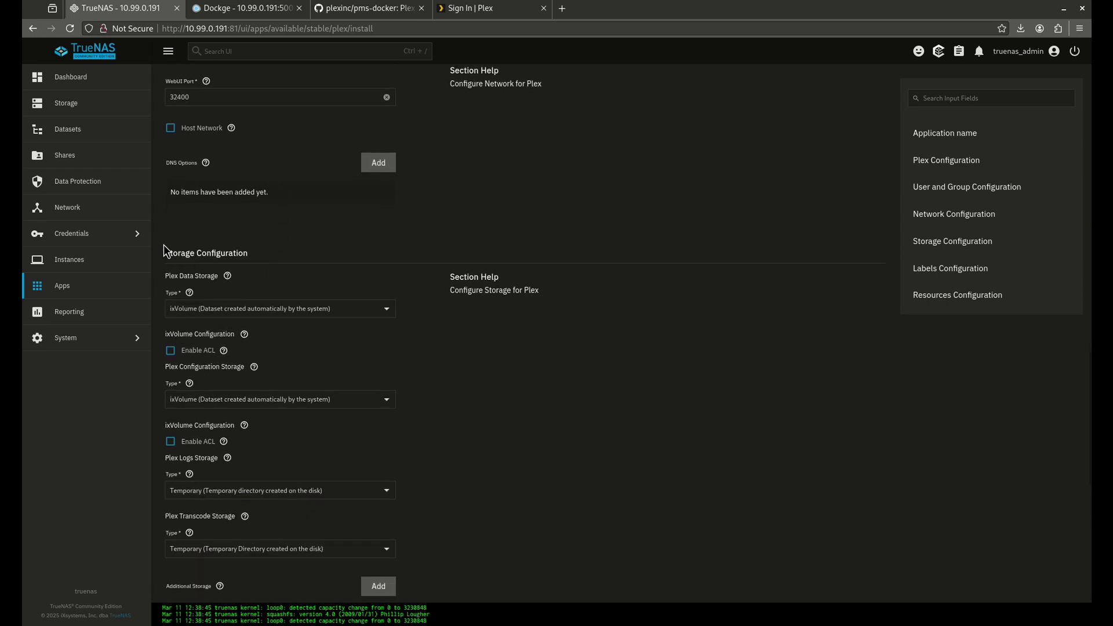
scroll(252, 252, "down", 2)
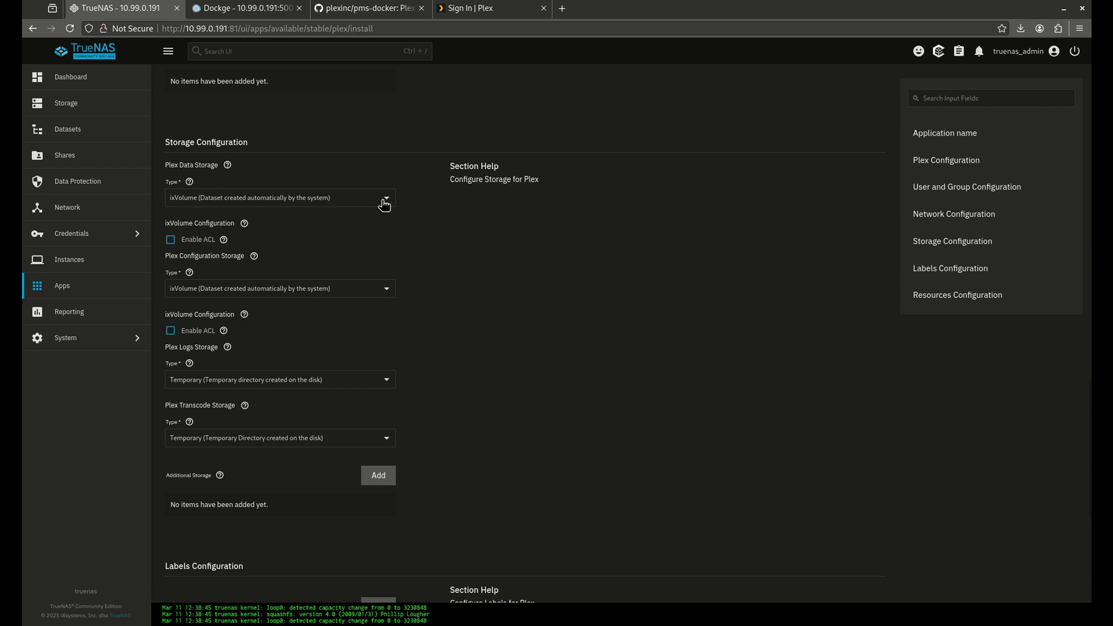
left_click(384, 204)
left_click(321, 223)
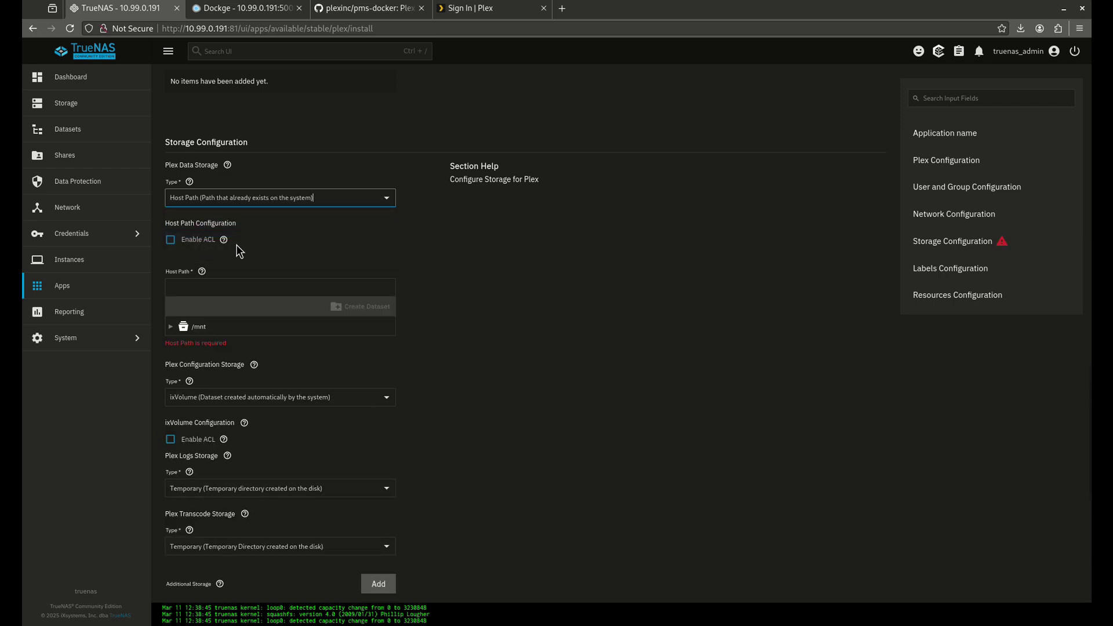
left_click(171, 326)
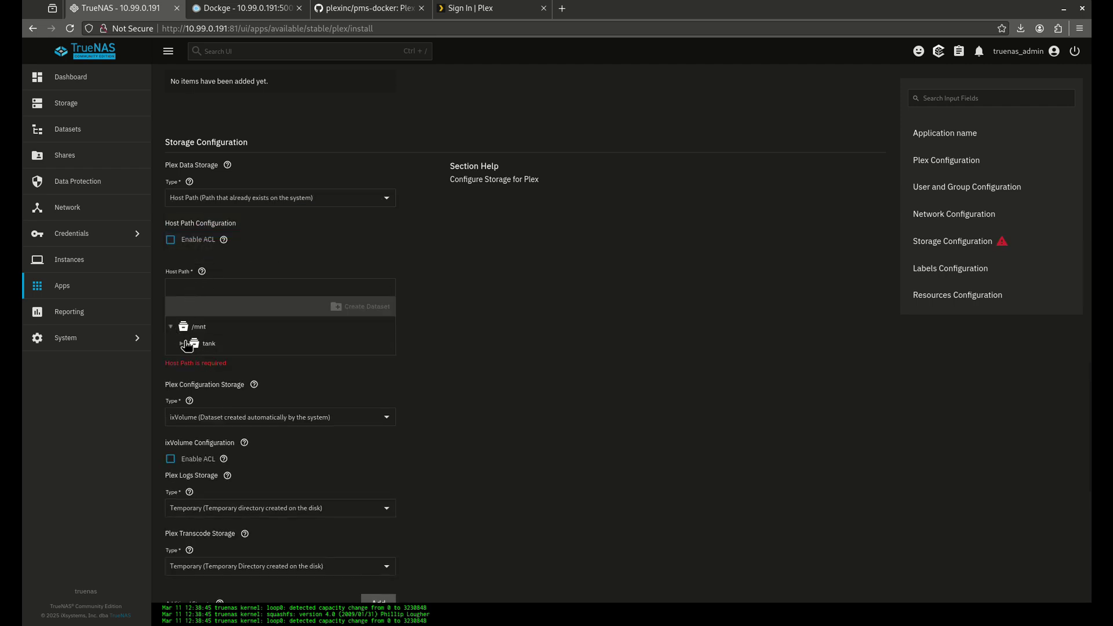
left_click(184, 344)
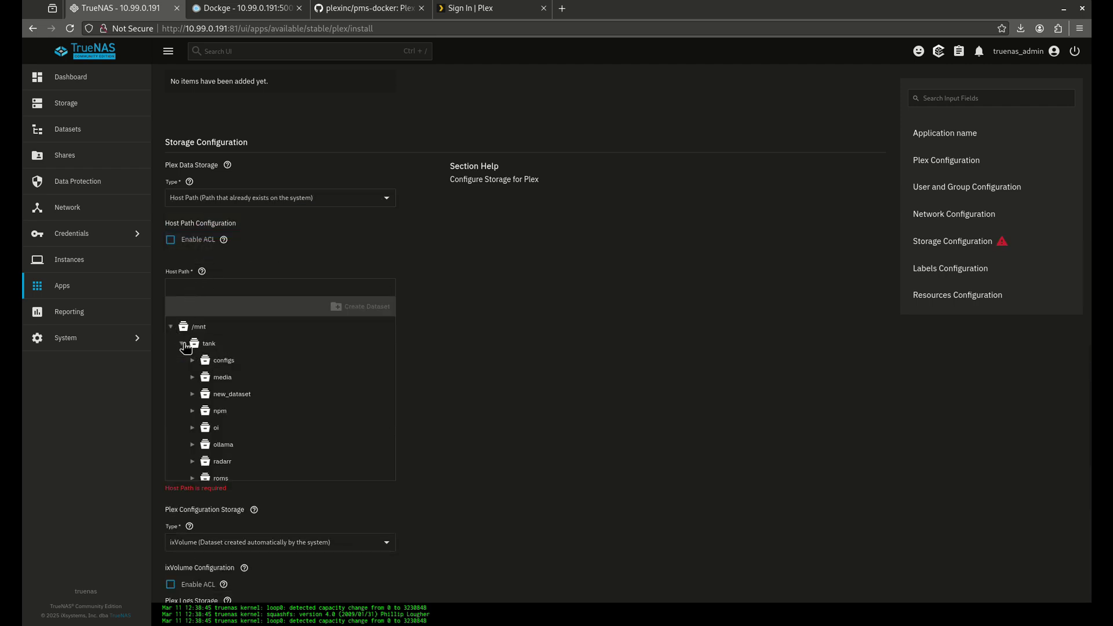
left_click(224, 378)
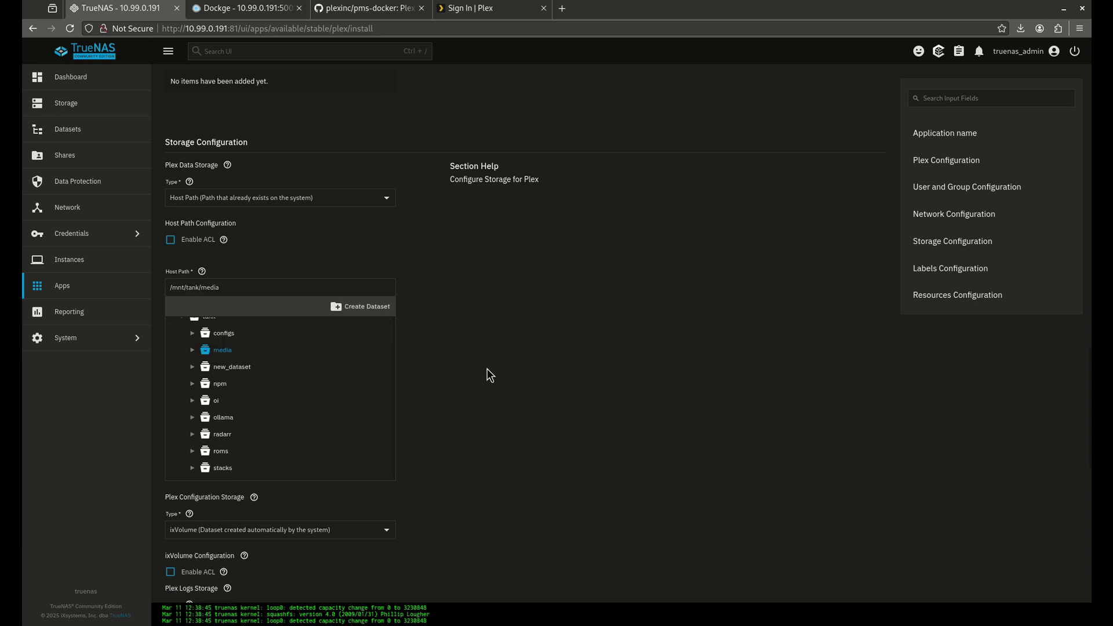
Set Plex configuration storage to the host path /mnt/tank/configs/plex/config.
scroll(389, 399, "down", 6)
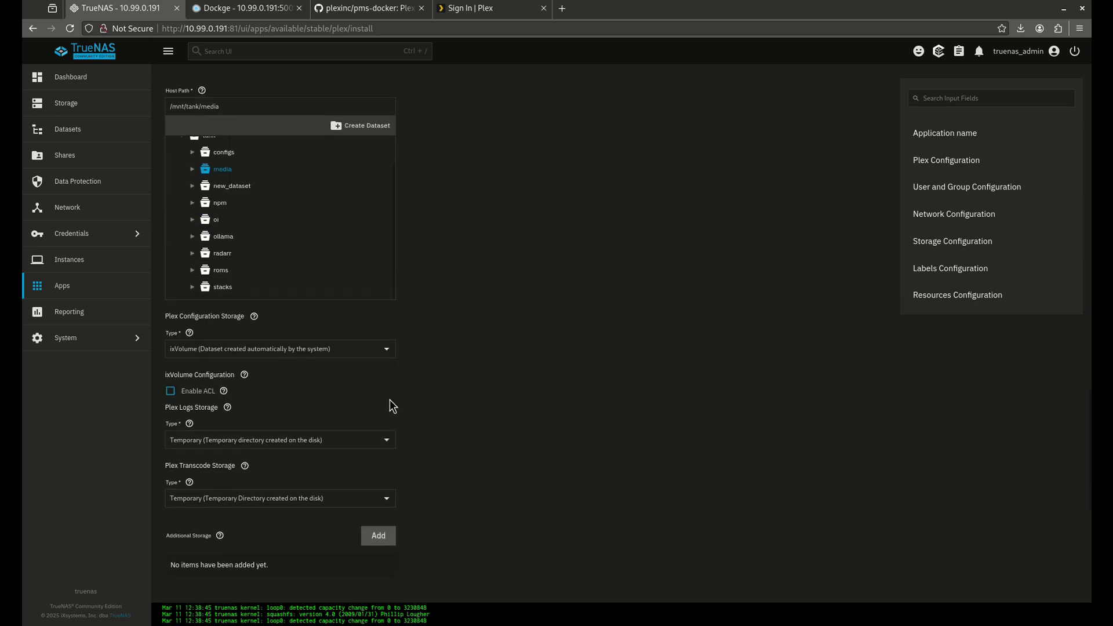
left_click(196, 197)
left_click(348, 225)
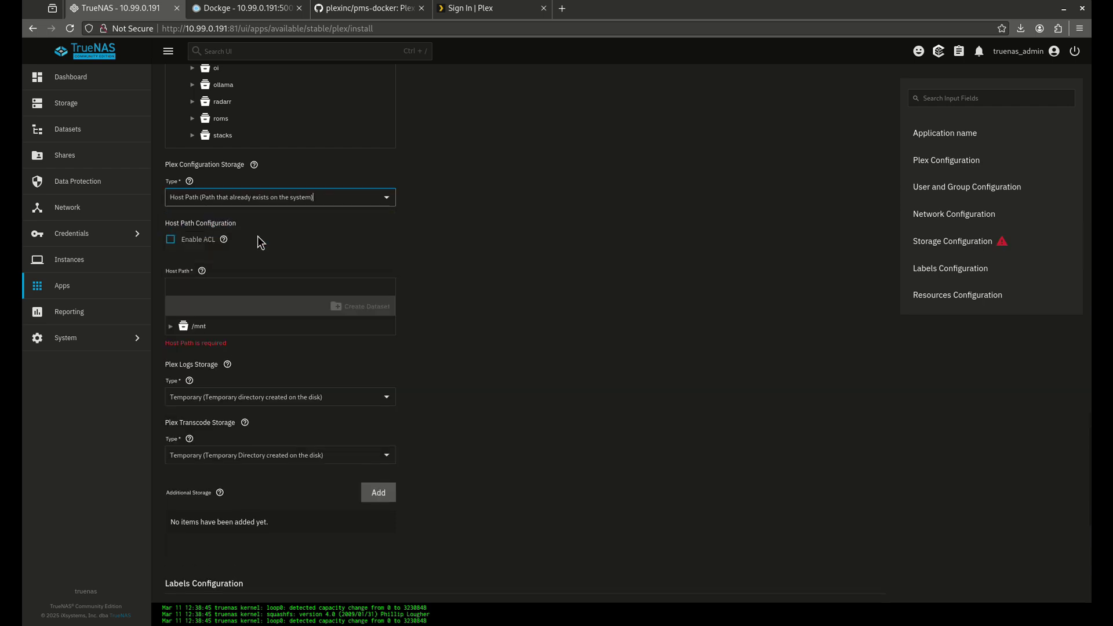
left_click(171, 326)
left_click(181, 343)
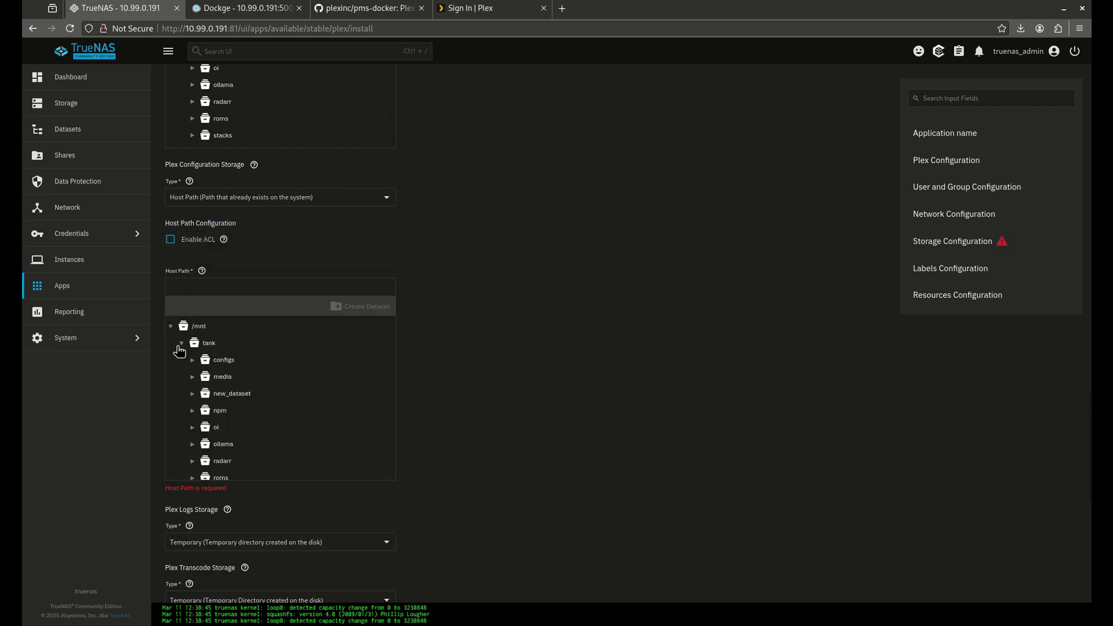
left_click(193, 359)
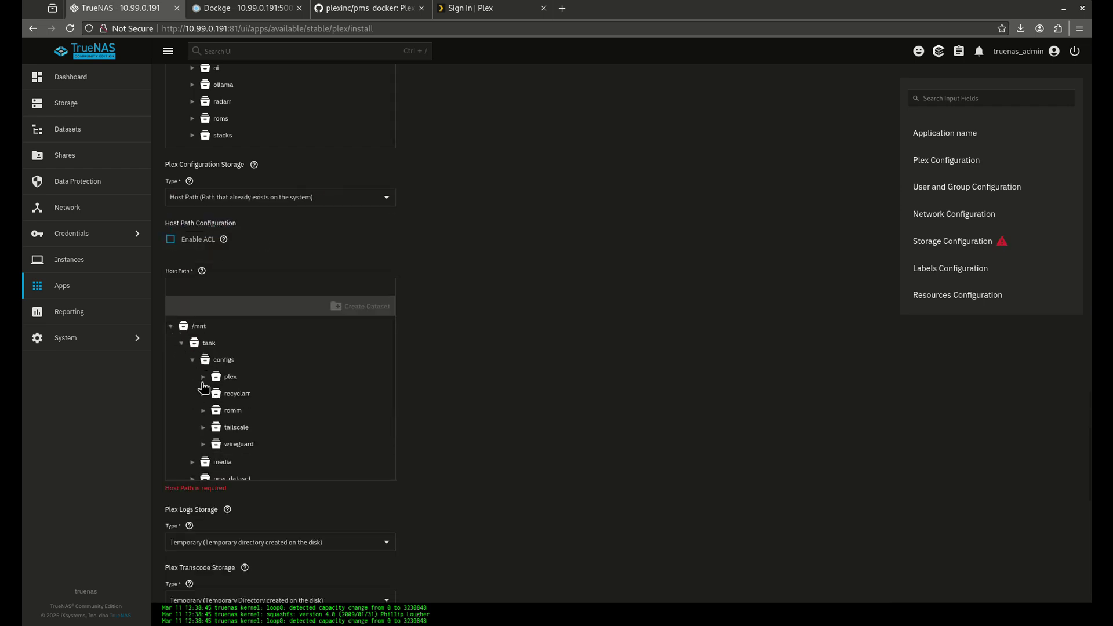
left_click(203, 378)
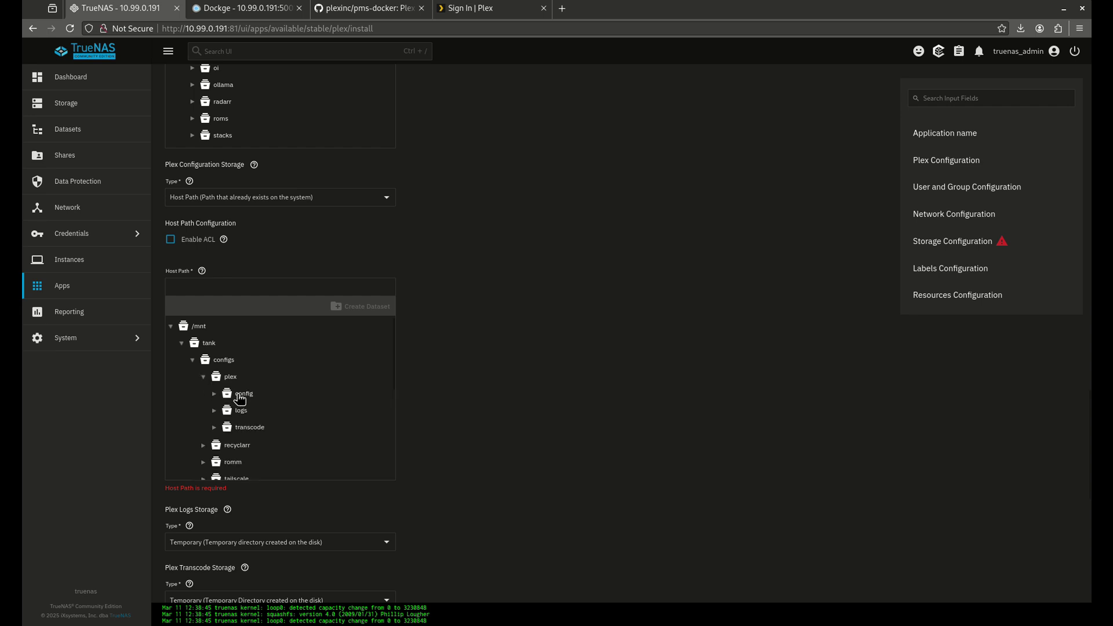
left_click(222, 395)
Set Plex logs storage to the host path /mnt/tank/configs/plex/logs.
scroll(470, 373, "down", 6)
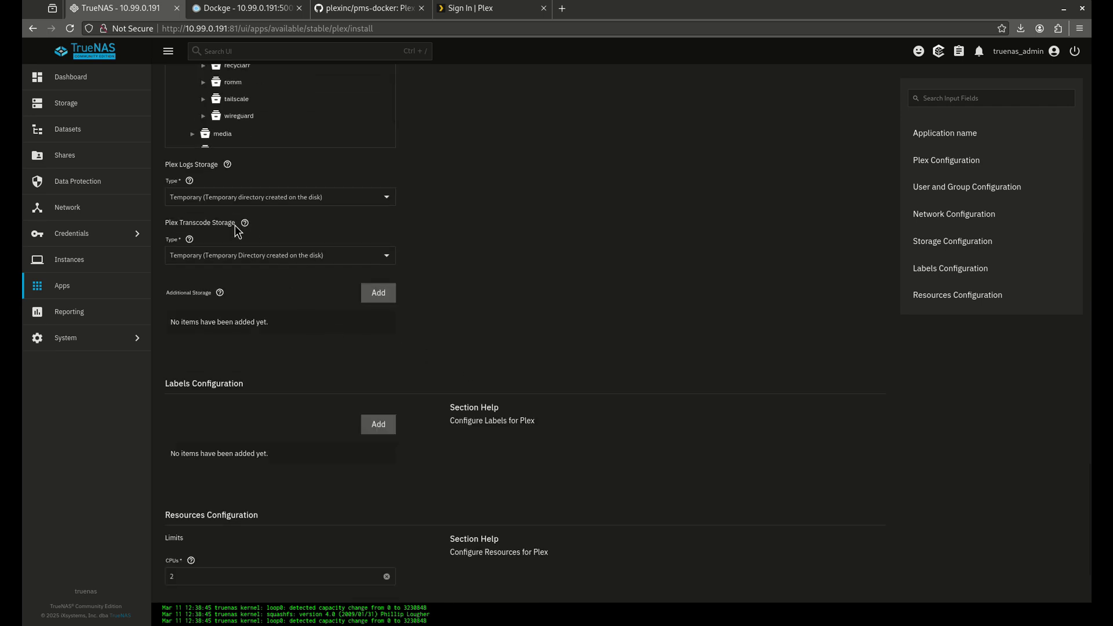
left_click(226, 197)
left_click(208, 218)
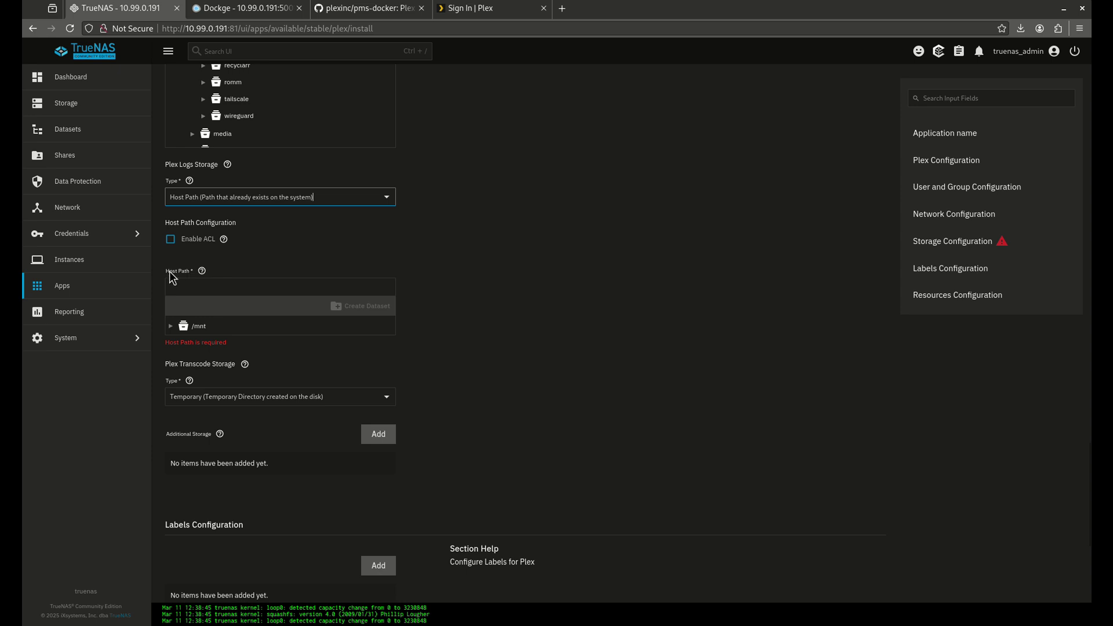
left_click(170, 326)
left_click(181, 343)
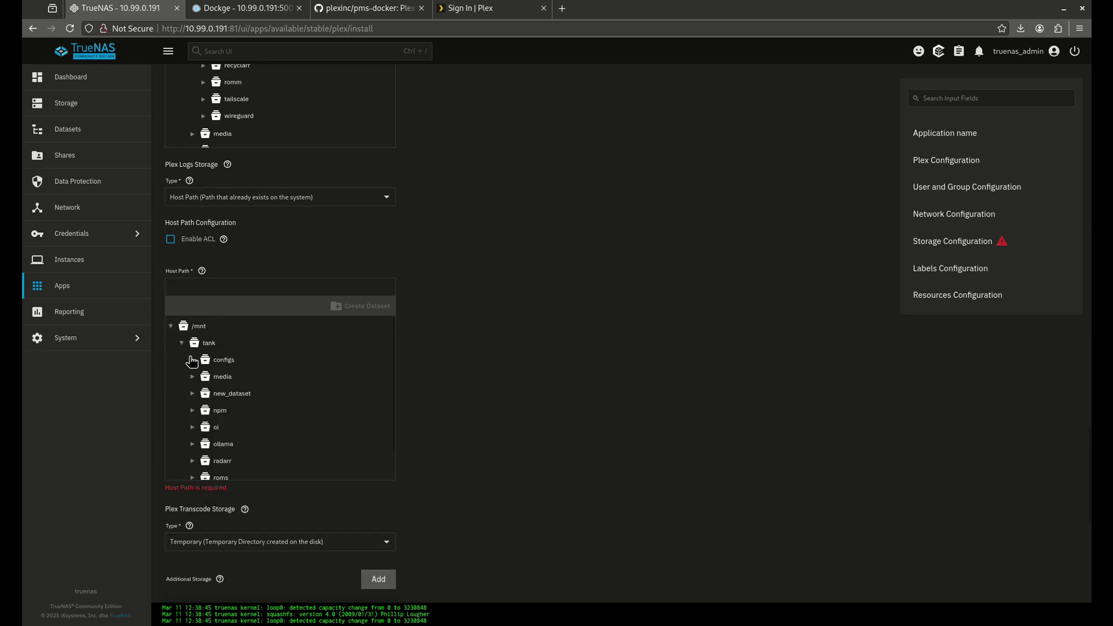
left_click(193, 359)
left_click(203, 376)
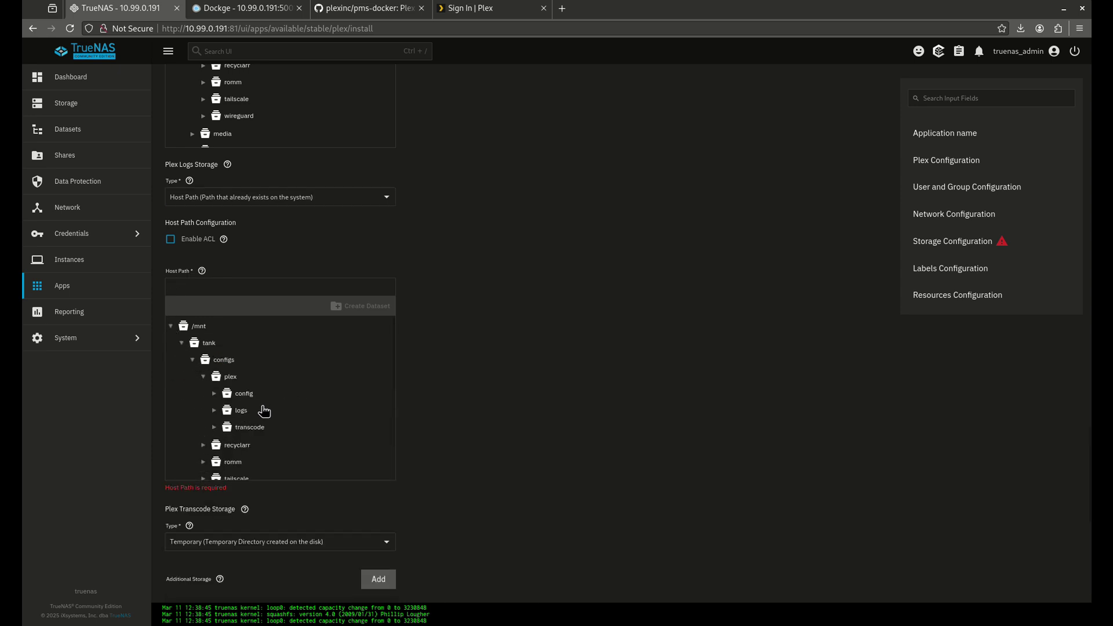
left_click(241, 410)
scroll(439, 351, "down", 5)
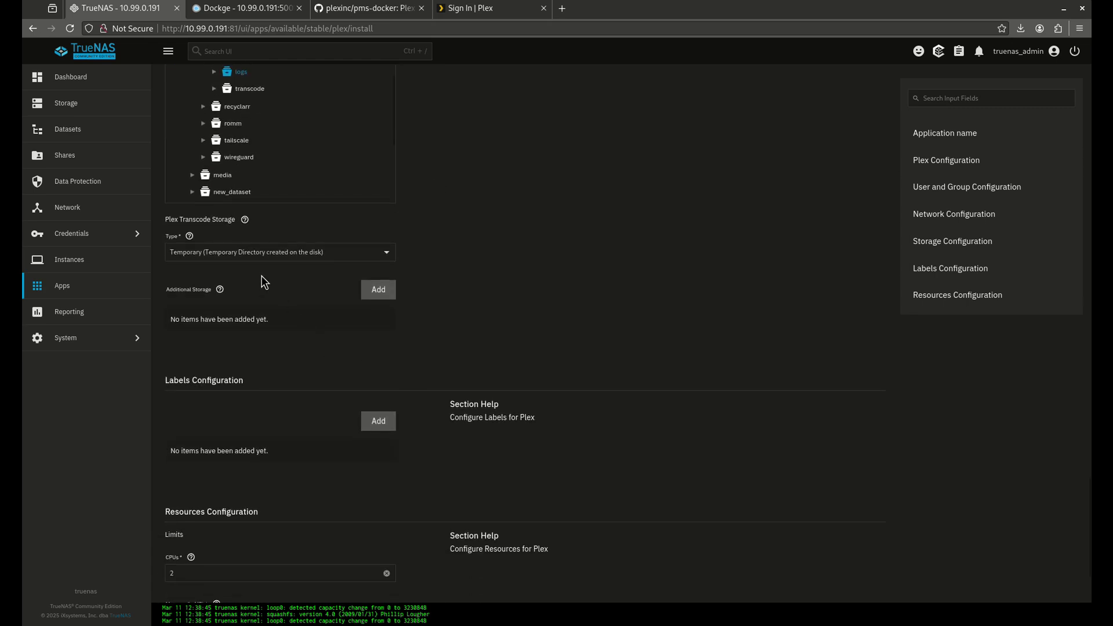
left_click(222, 252)
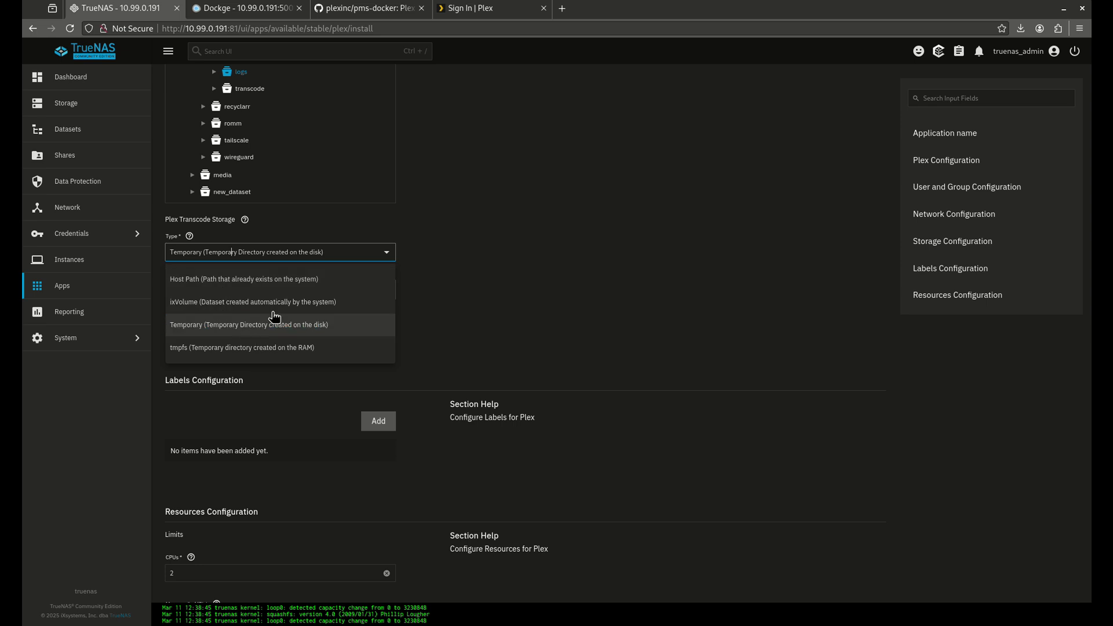
left_click(245, 325)
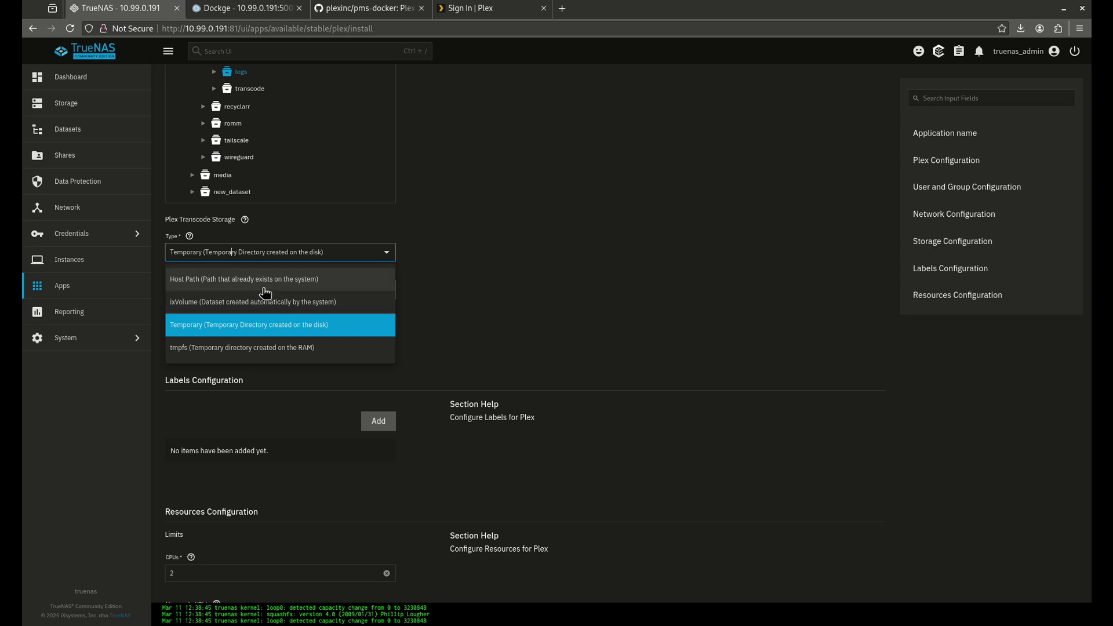
left_click(260, 349)
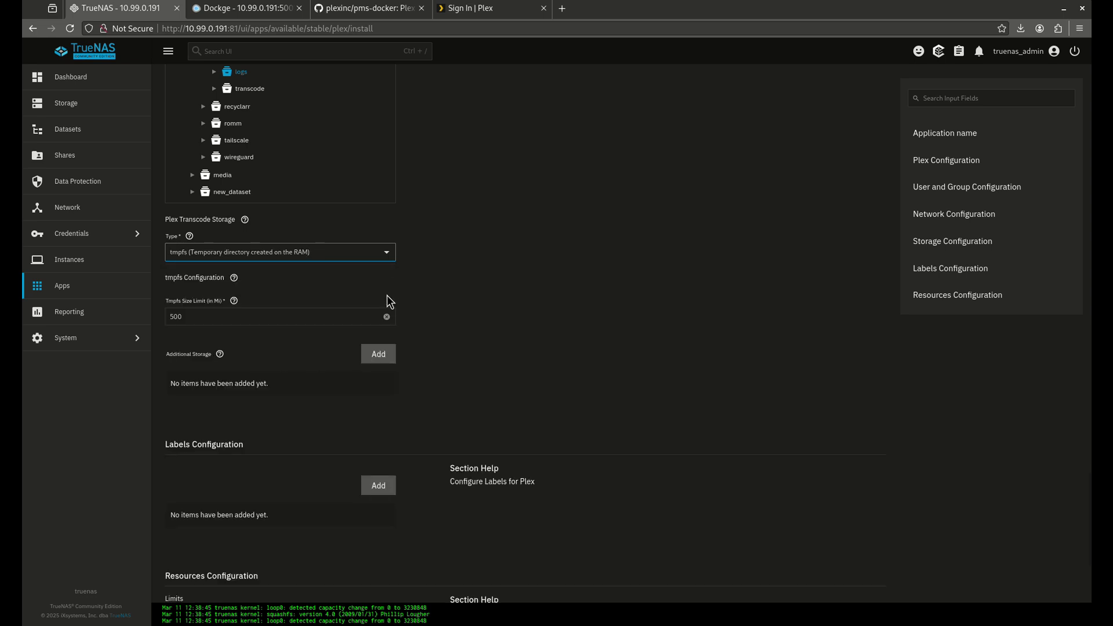
left_click(387, 257)
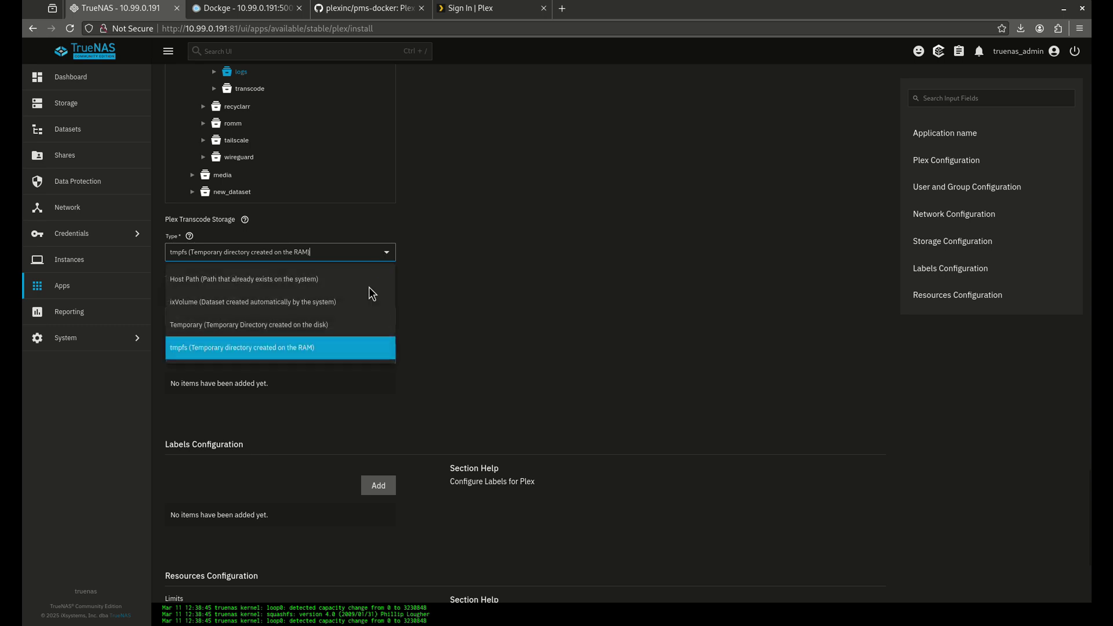
left_click(371, 325)
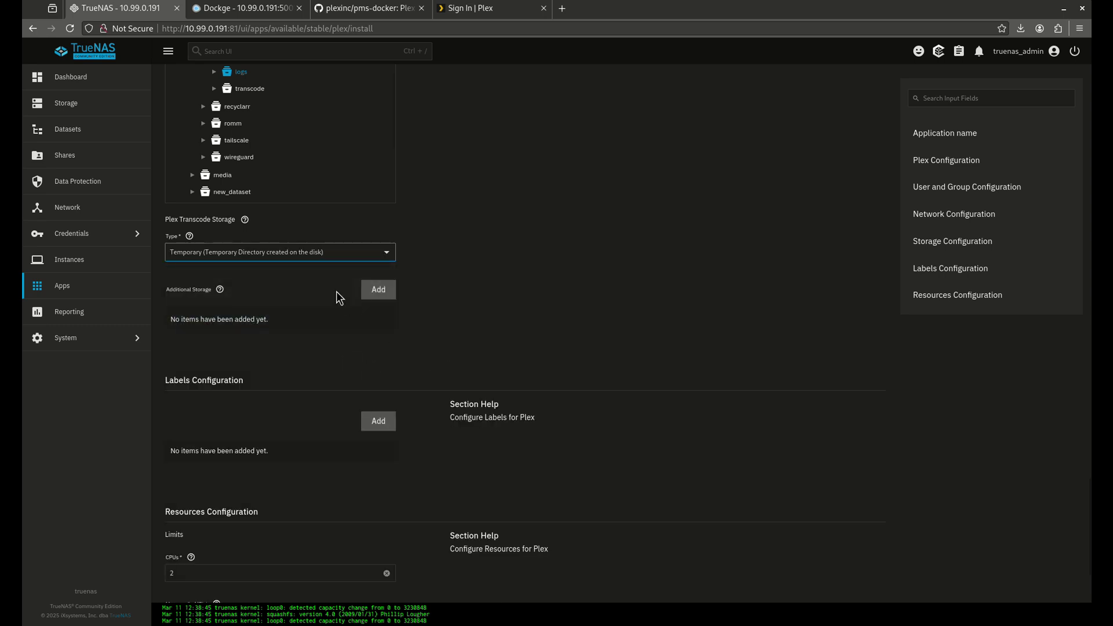
left_click(383, 252)
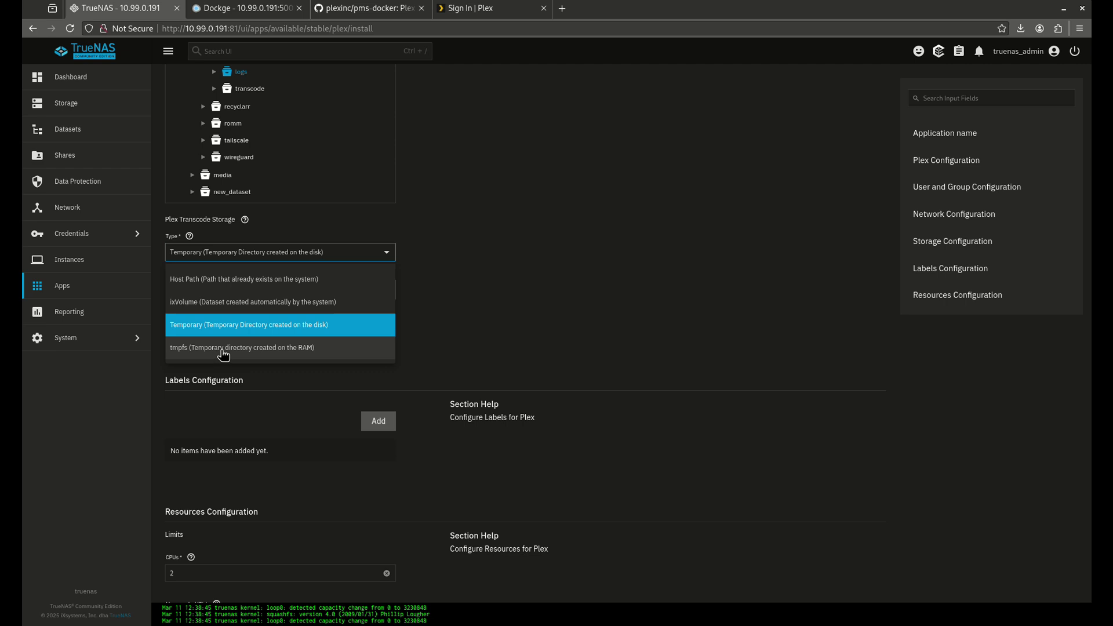
left_click(262, 334)
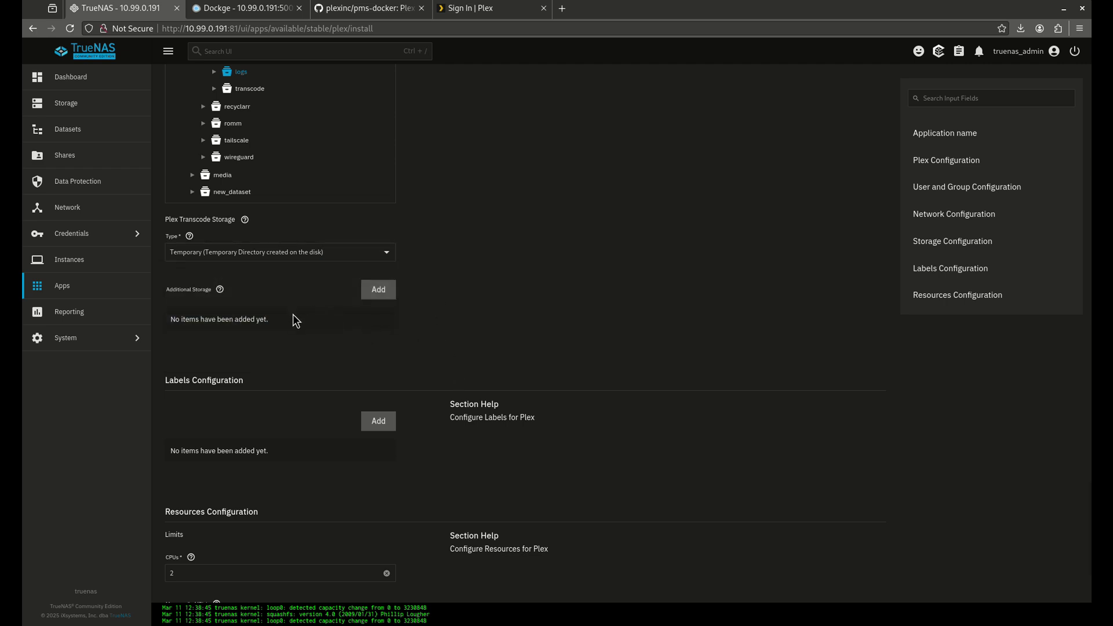
scroll(293, 320, "down", 1)
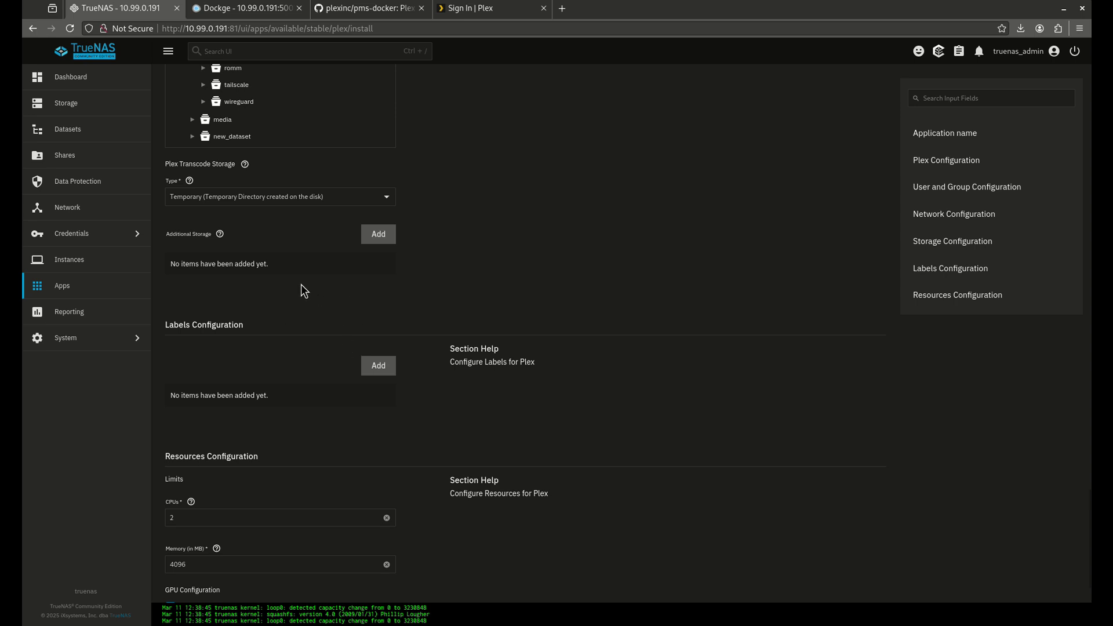
scroll(301, 287, "down", 2)
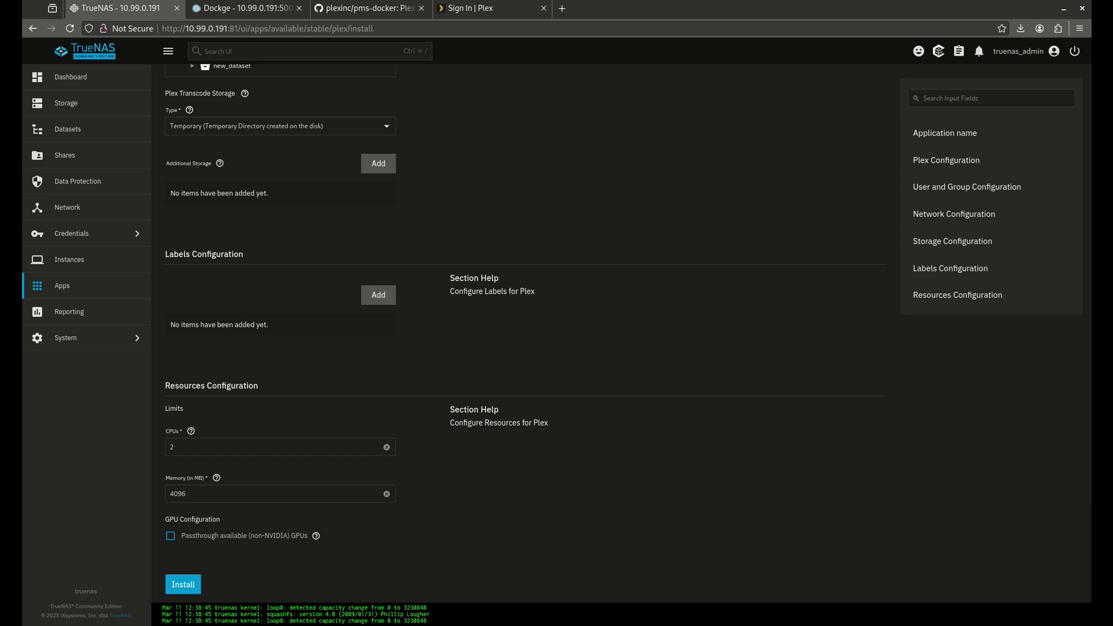
left_click(270, 10)
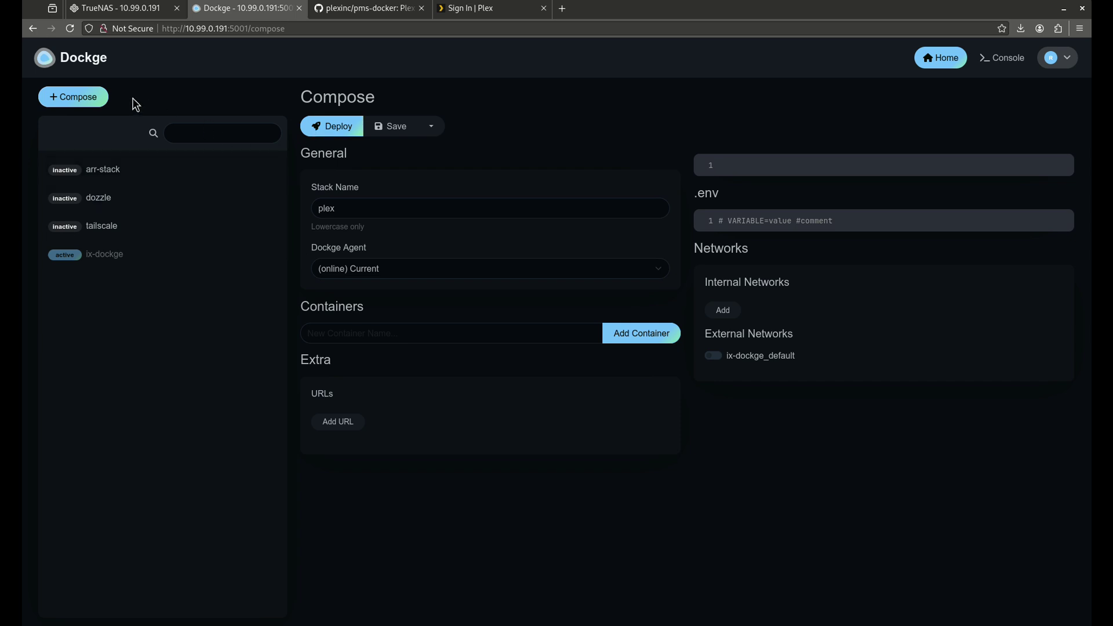
Name the new stack plex and paste the Plex docker-compose YAML into its compose file.
left_click(374, 216)
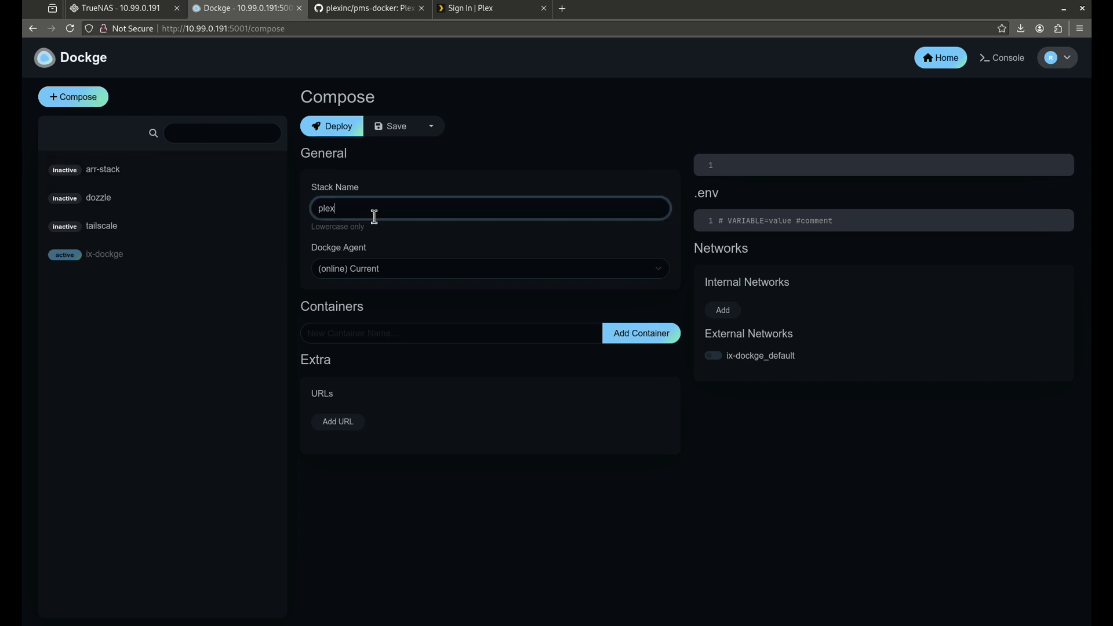
left_click(761, 167)
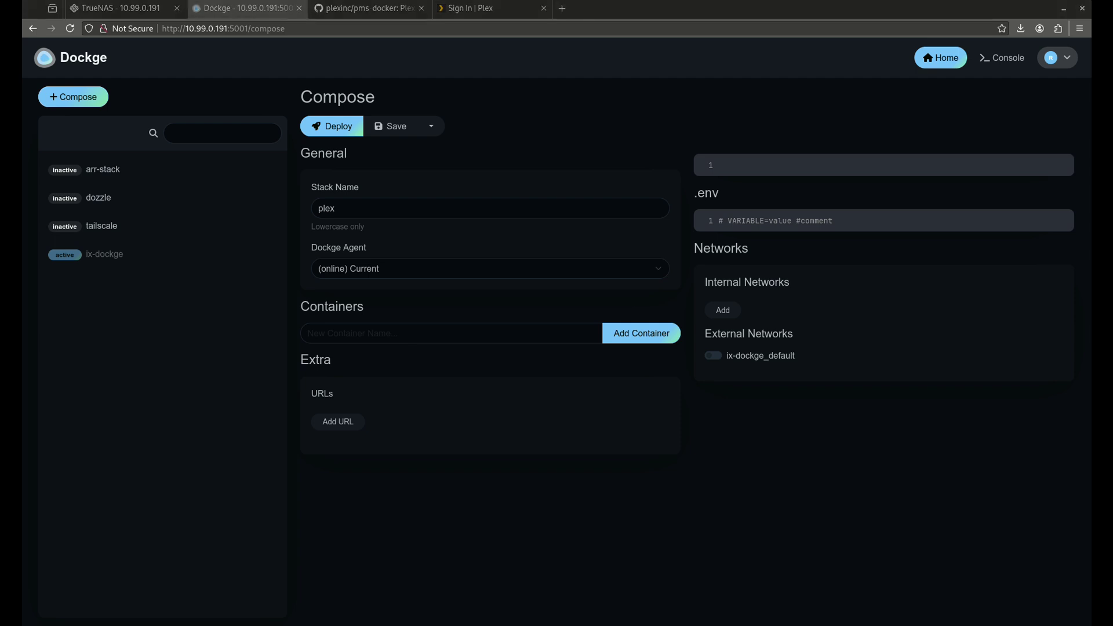
left_click(748, 178)
type("services:   plex:     container_name: plex     image: plexinc/pms-docker     restart: unless-stopped     ports:       - 32400:32400/tcp       - 8324:8324/tcp       - 32469:32469/tcp       - 1900:1900/udp       - 32410:32410/udp       - 32412:32412/udp       - 32413:32413/udp       - 32414:32414/udp     environment:       - TZ=America/New_York       - PLEX_CLAIM=<claimToken>       - ADVERTISE_IP=http://10.99.0.191:32400/       - PLEX_UID=568       - PLEX_GID=568     hostname: plex     volumes:       - /mnt/tank/configs/plex:/config       - /mnt/tank/configs/plex/transcode:/transcode       - /mnt/tank/media:/data")
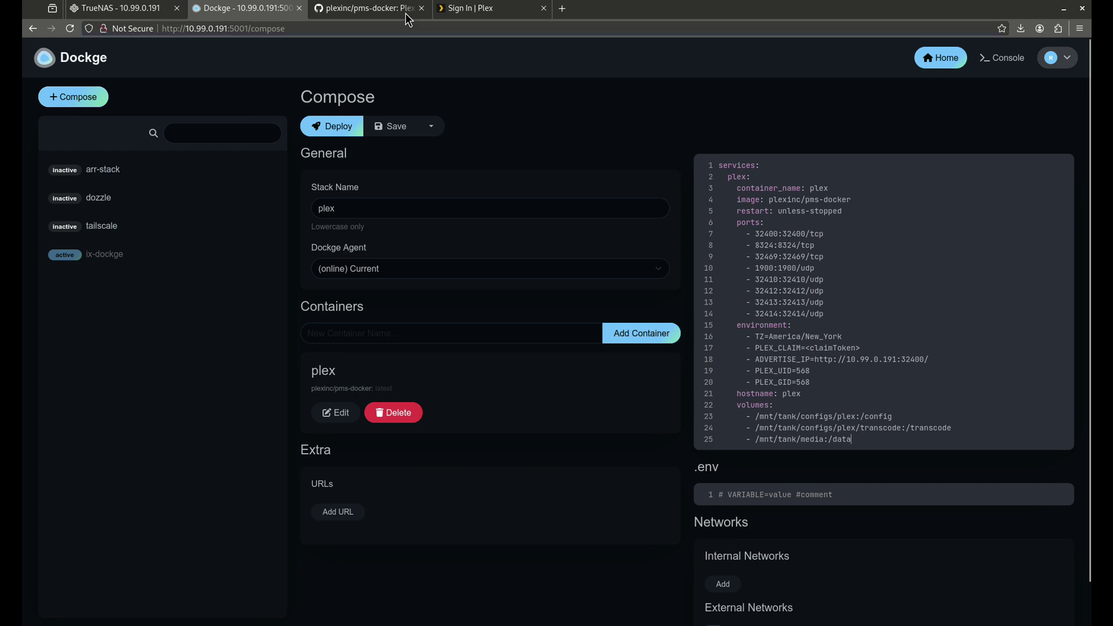
left_click(366, 9)
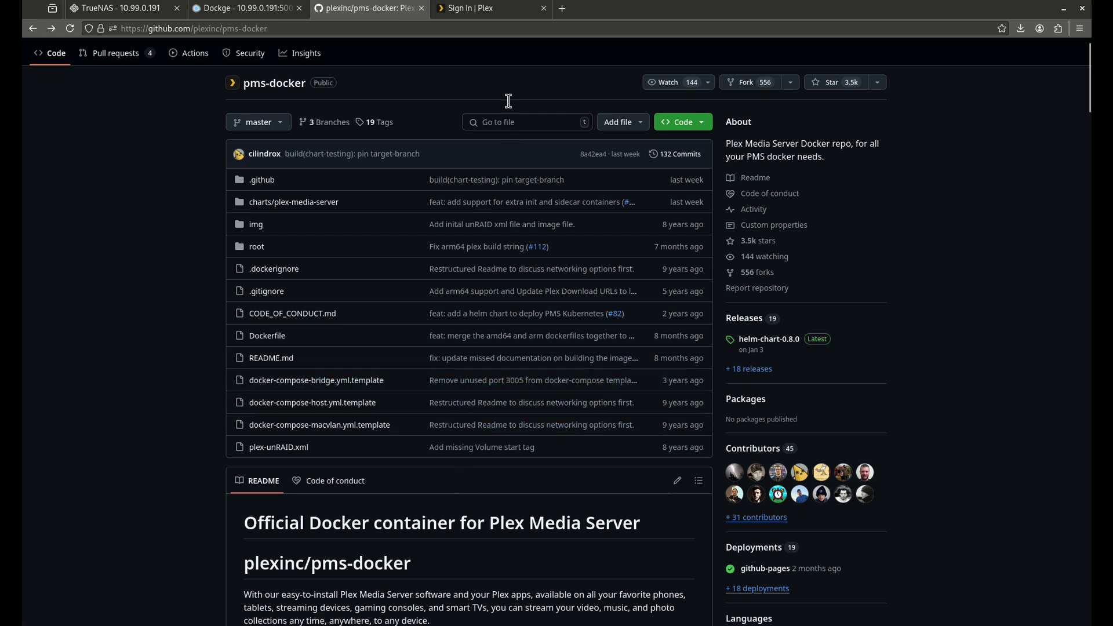
left_click(243, 8)
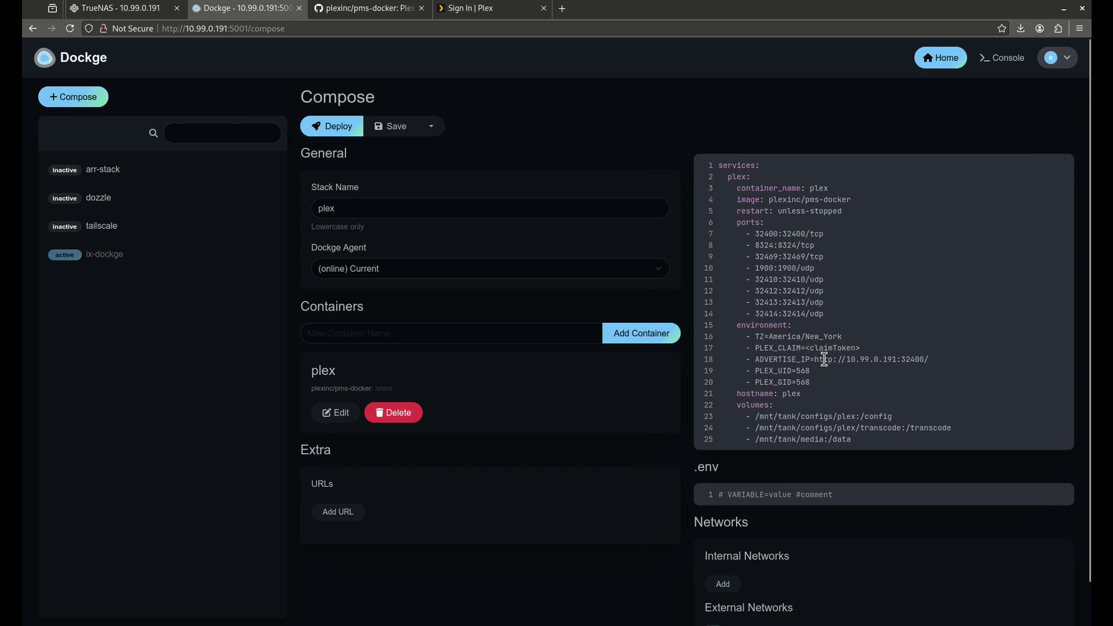
Check the ADVERTISE_IP address, deploy the plex stack, and open Plex Web on port 32400.
left_click_drag(815, 359, 897, 362)
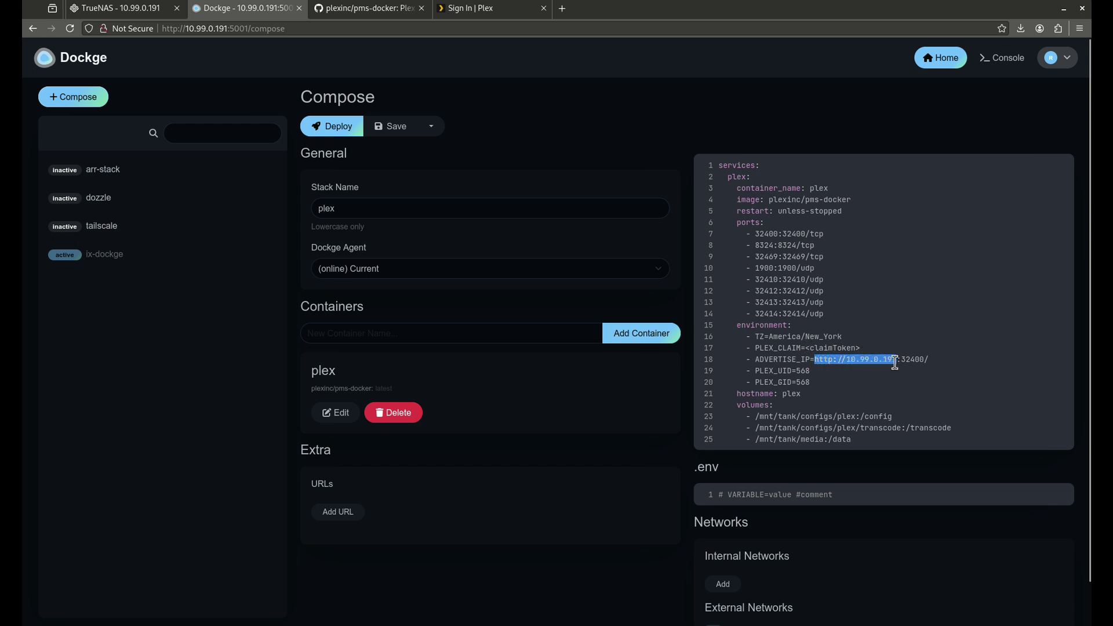
left_click(870, 371)
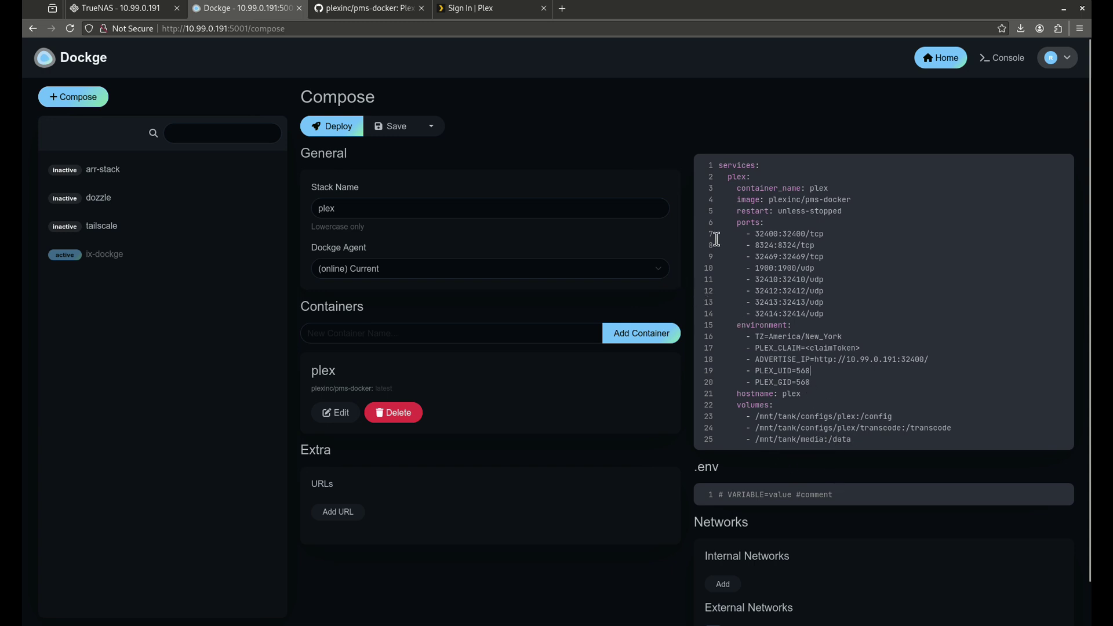
left_click(331, 133)
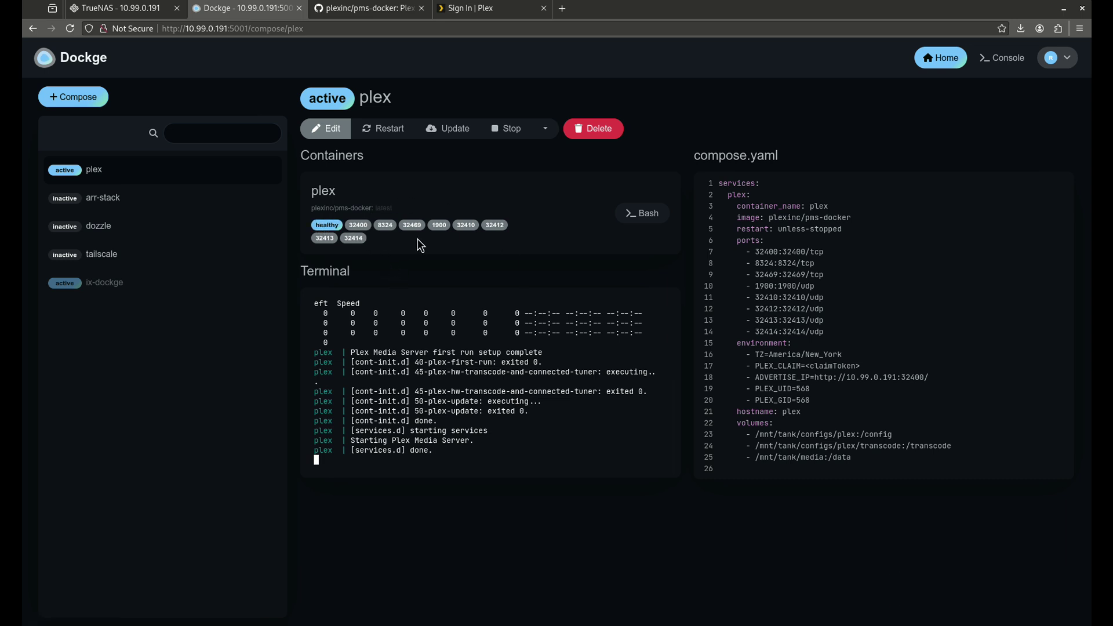
left_click(358, 228)
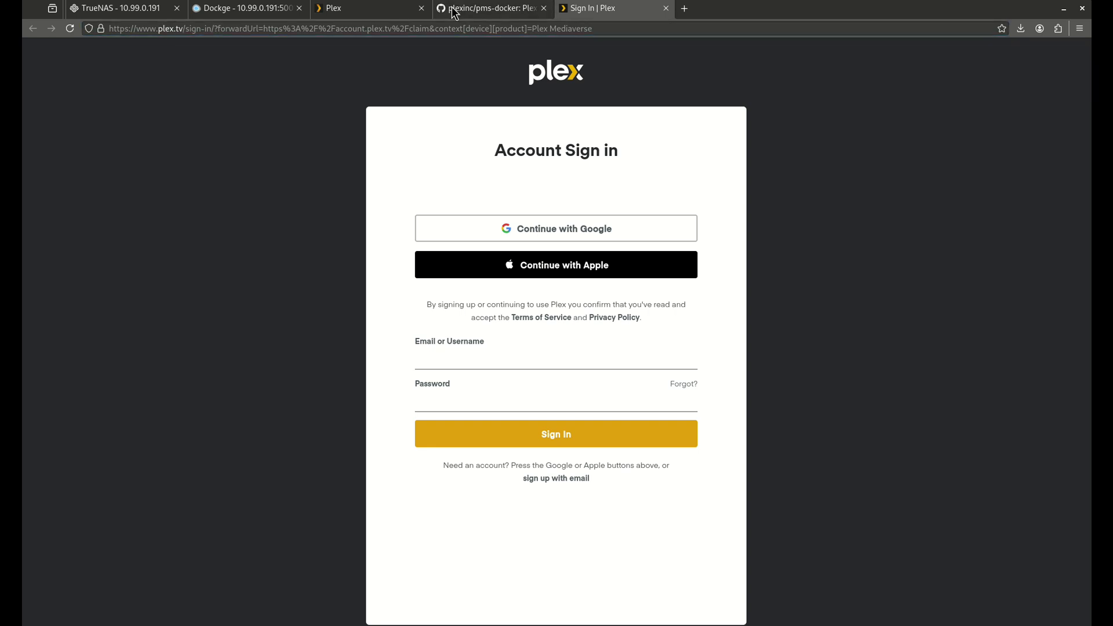
Read the Claim Token help in the Plex install form, then go back to Plex sign-in.
left_click(83, 15)
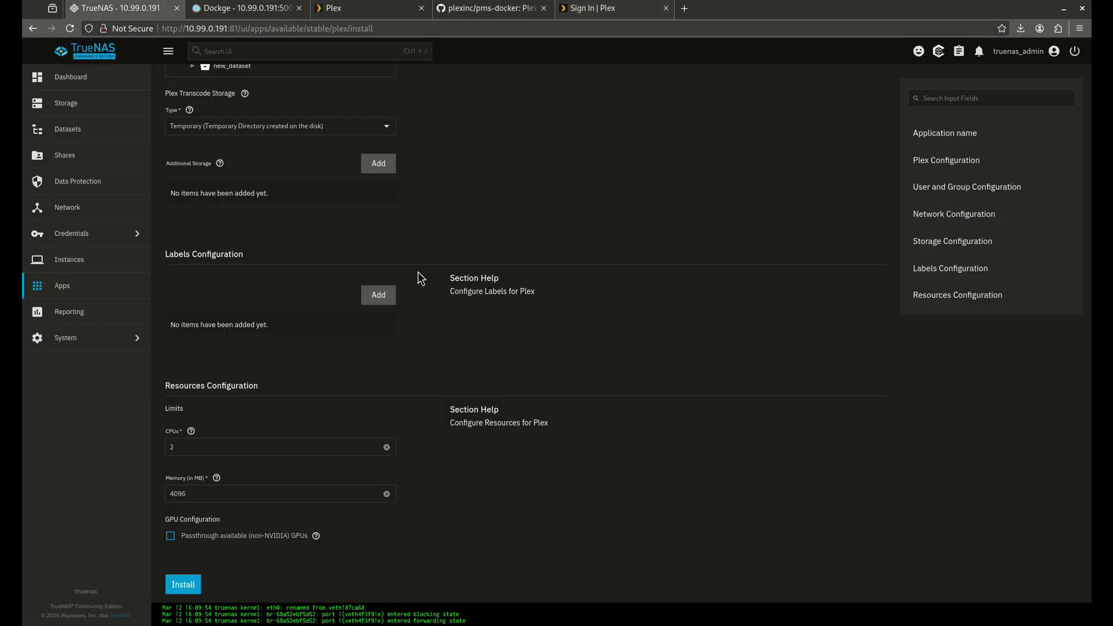
scroll(376, 273, "up", 20)
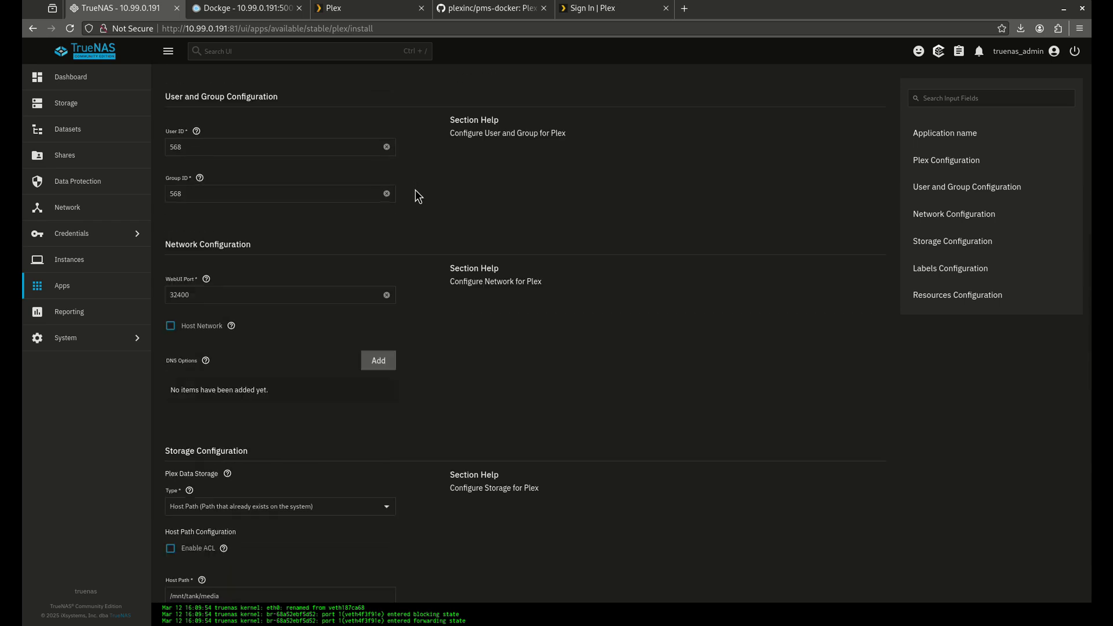
scroll(377, 180, "up", 10)
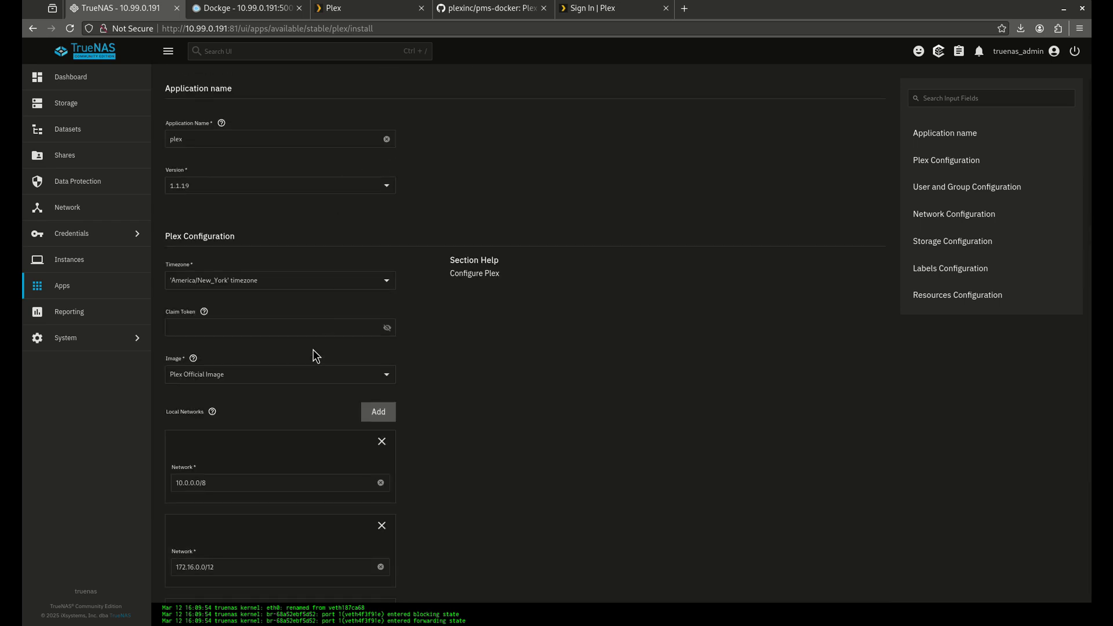
left_click(203, 312)
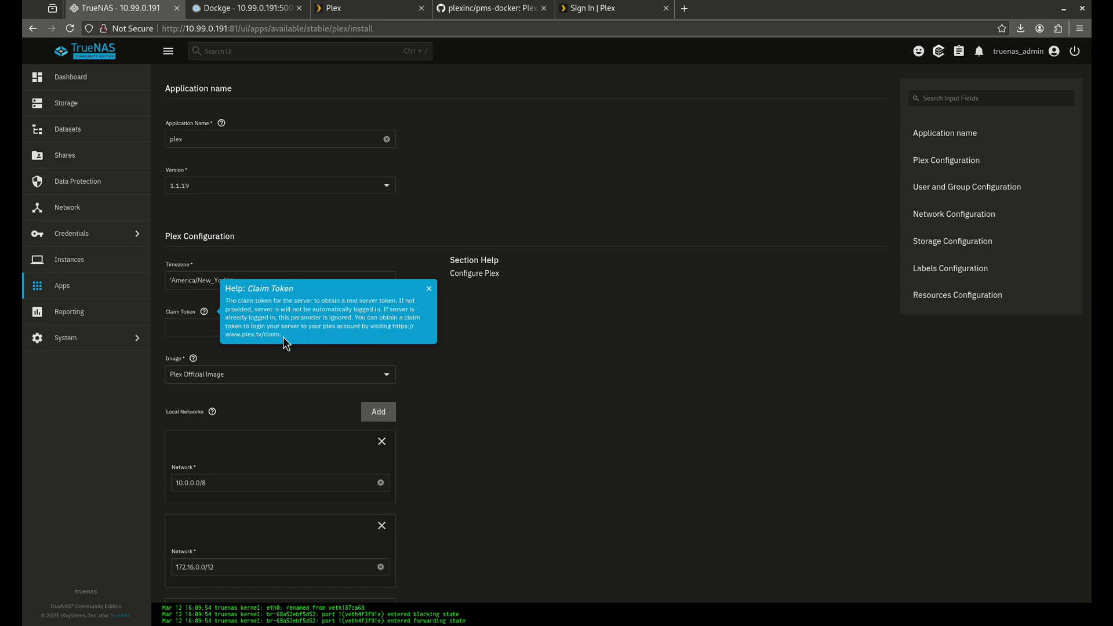
left_click(603, 8)
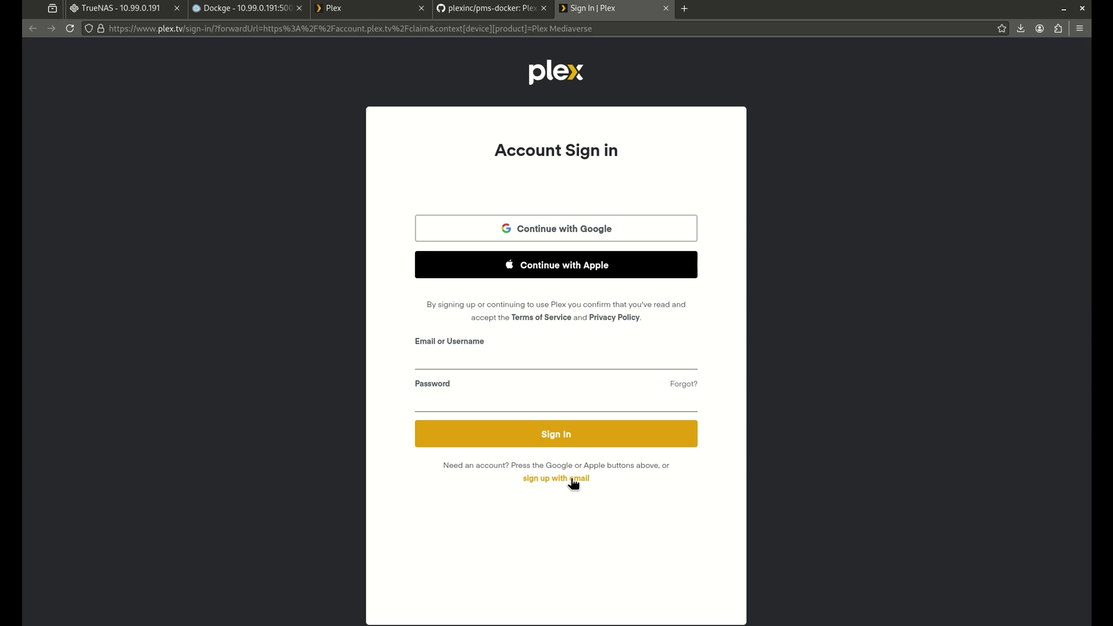
Close the extra sign-in tab and sign in to Plex Web with email.
key("ctrl+w")
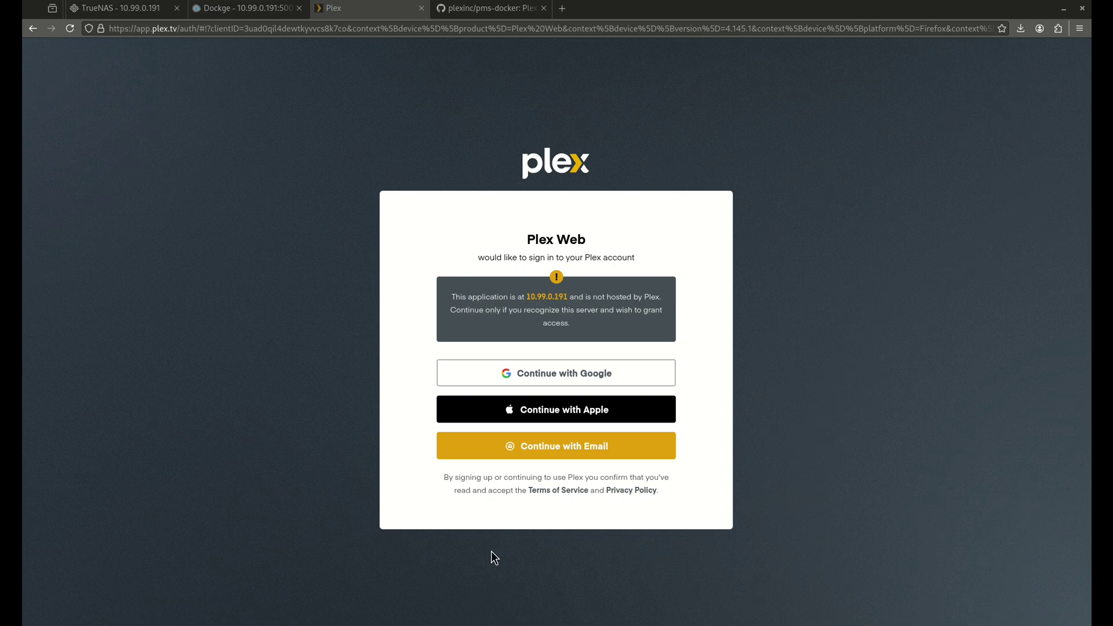
left_click(580, 448)
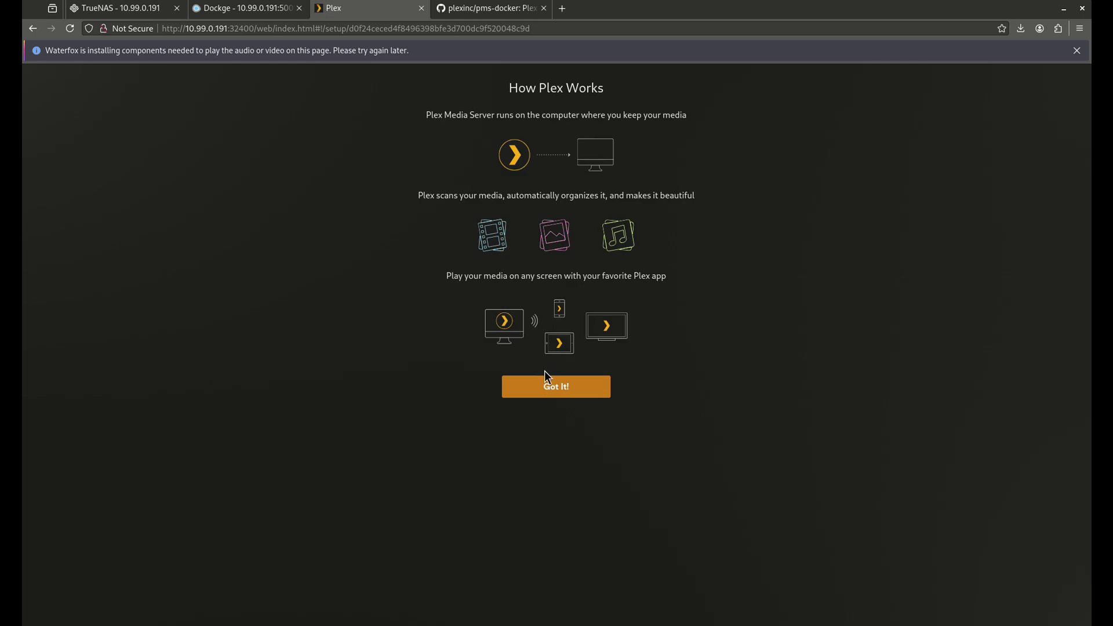
Dismiss the How Plex Works intro and the Plex Pass offer.
left_click(554, 389)
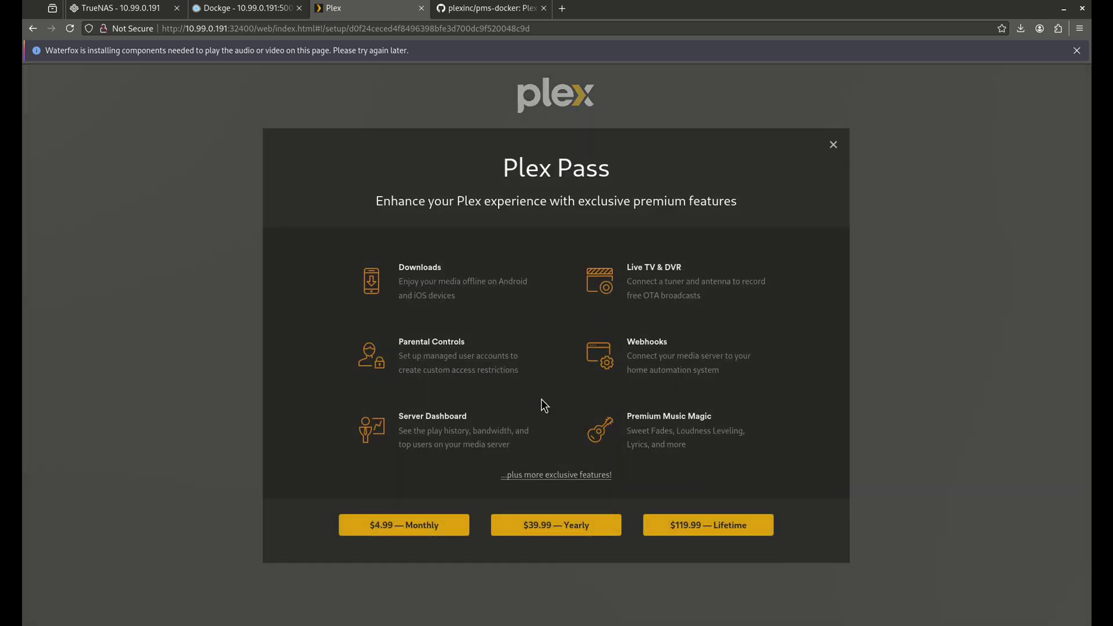
left_click(833, 144)
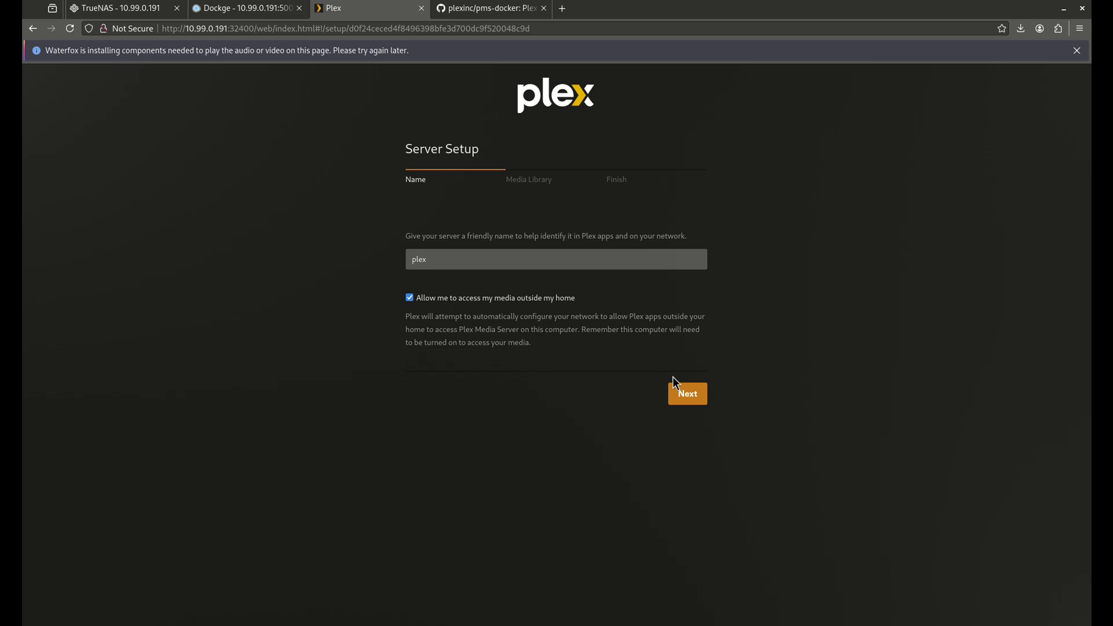
Move on to media libraries and add a Movies library pointing at /data/movies.
left_click(697, 399)
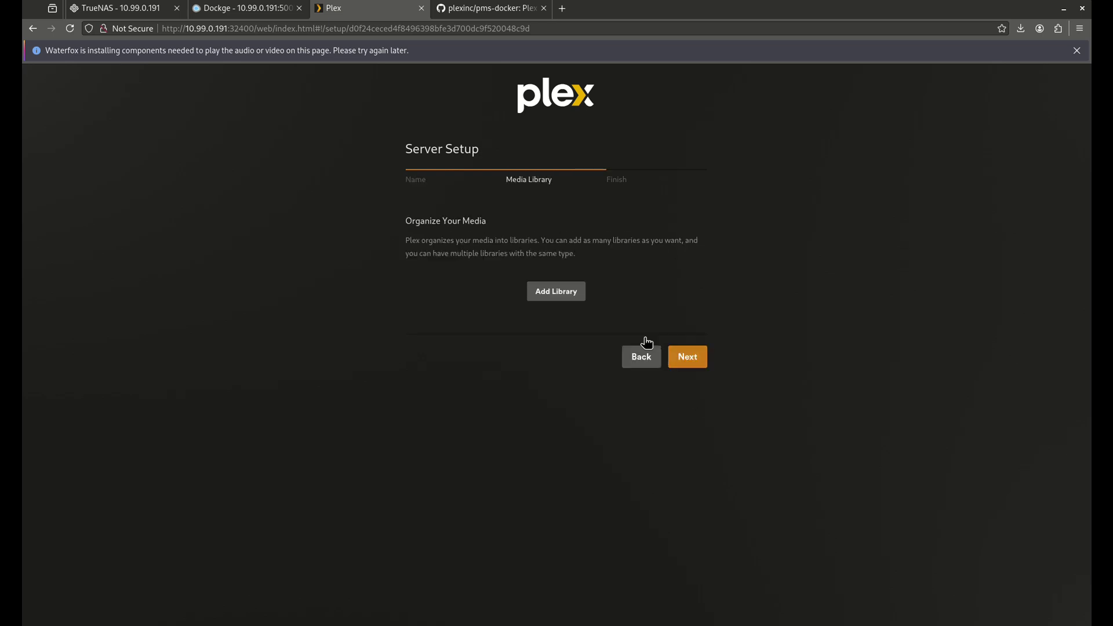
left_click(565, 295)
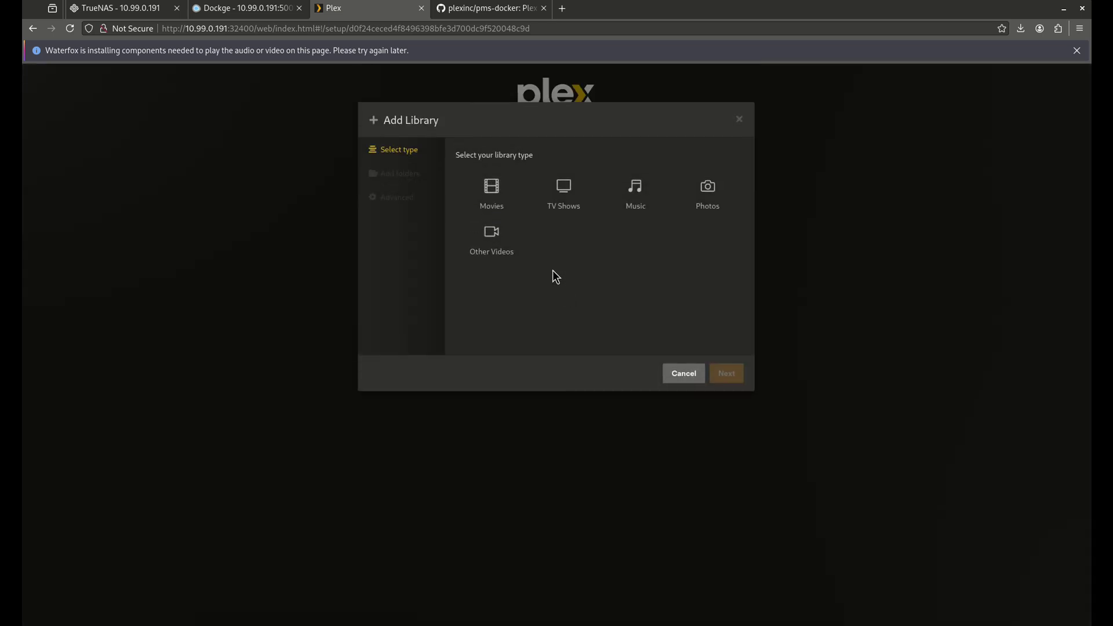
left_click(497, 187)
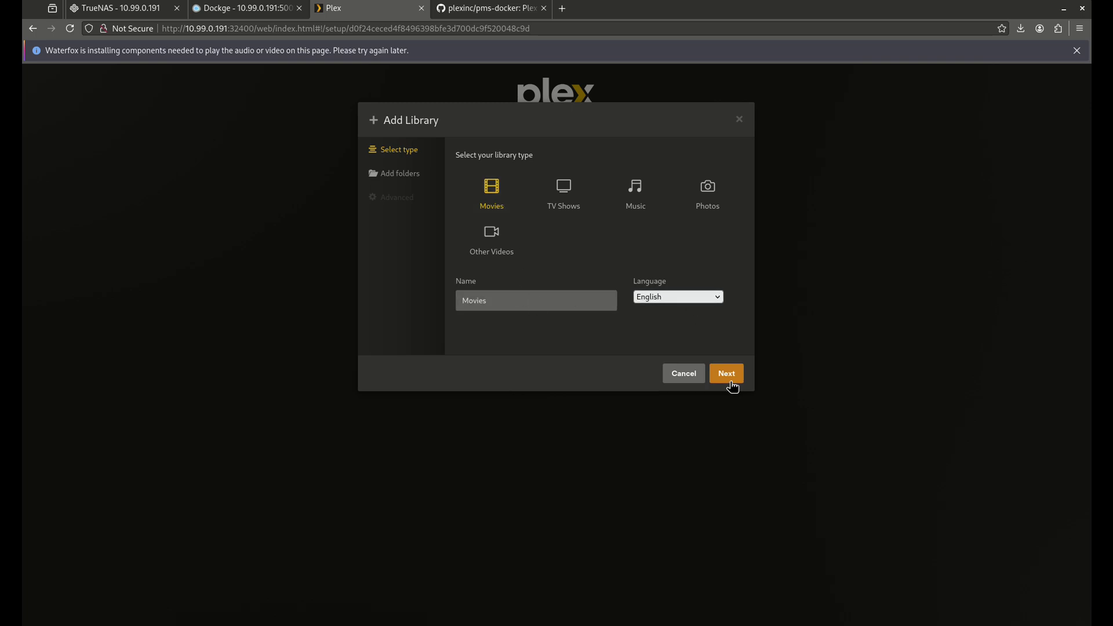
left_click(727, 374)
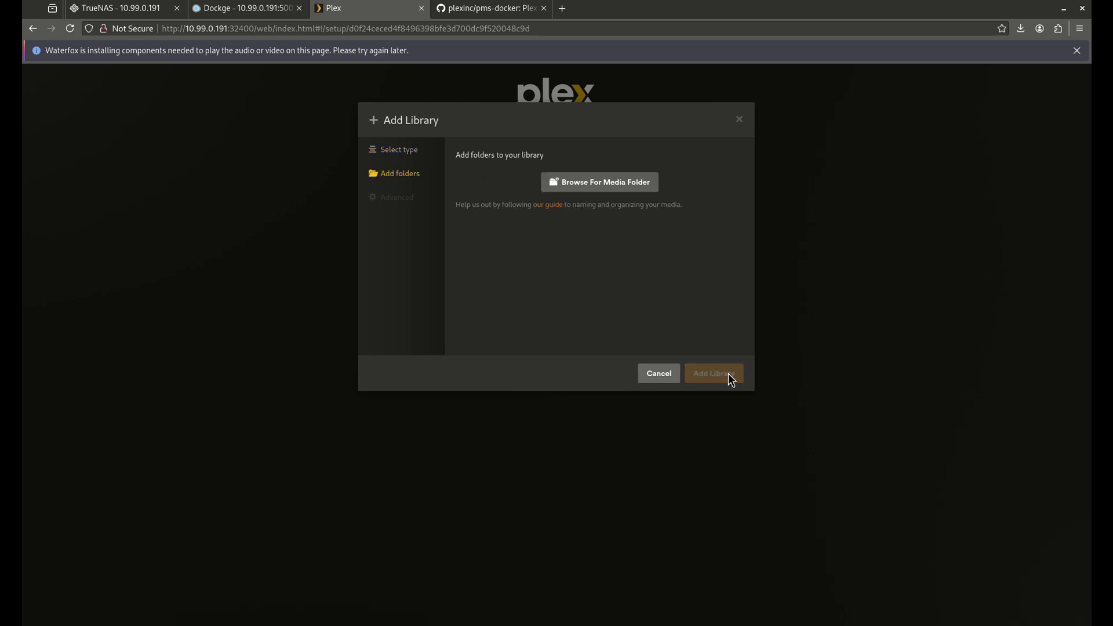
left_click(630, 190)
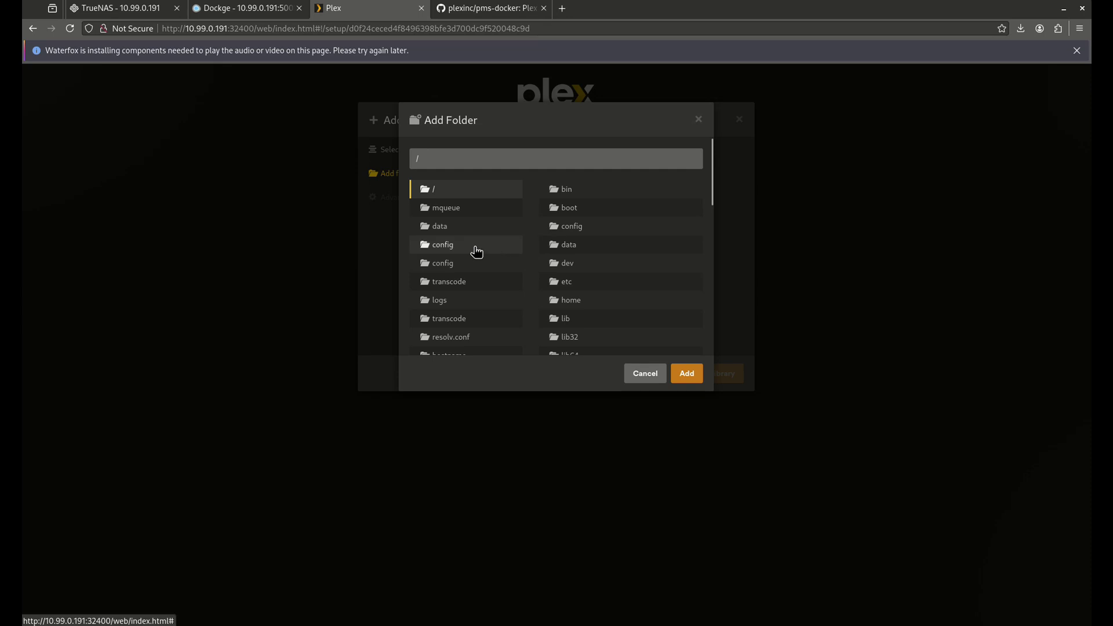
left_click(450, 228)
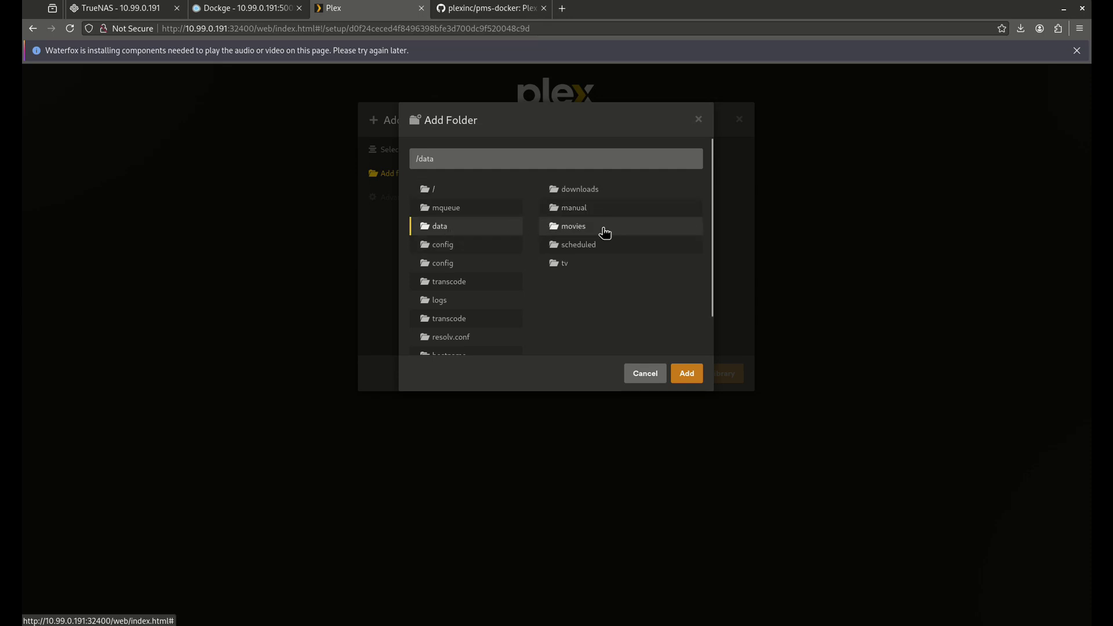
left_click(604, 233)
left_click(689, 376)
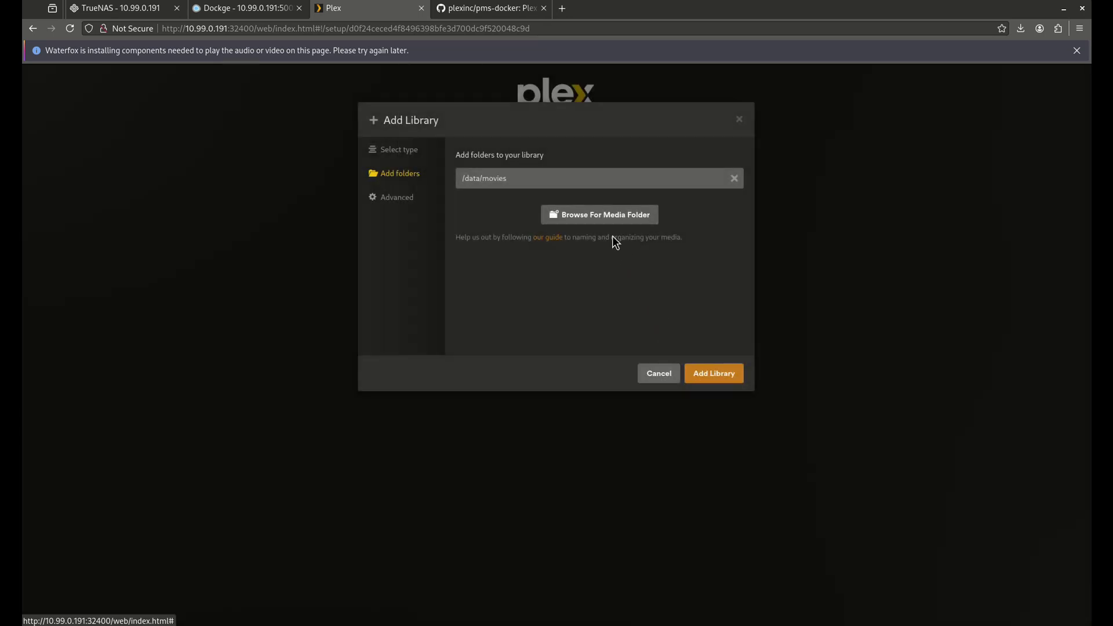
left_click(704, 371)
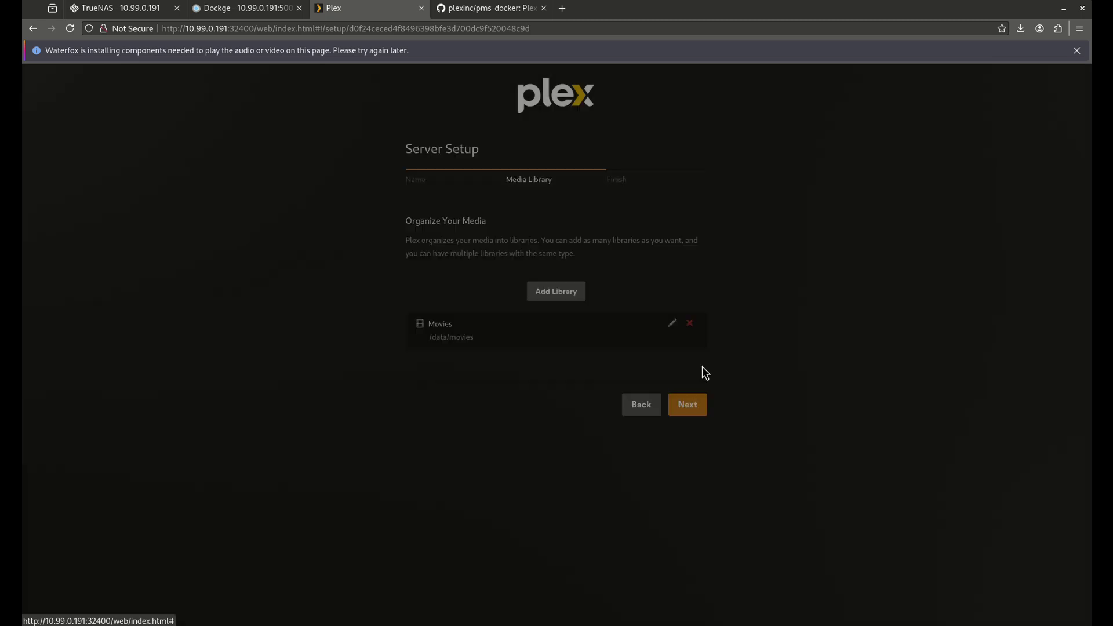
Add a second TV Shows library for /data/tv, then continue to the Finish step.
left_click(570, 299)
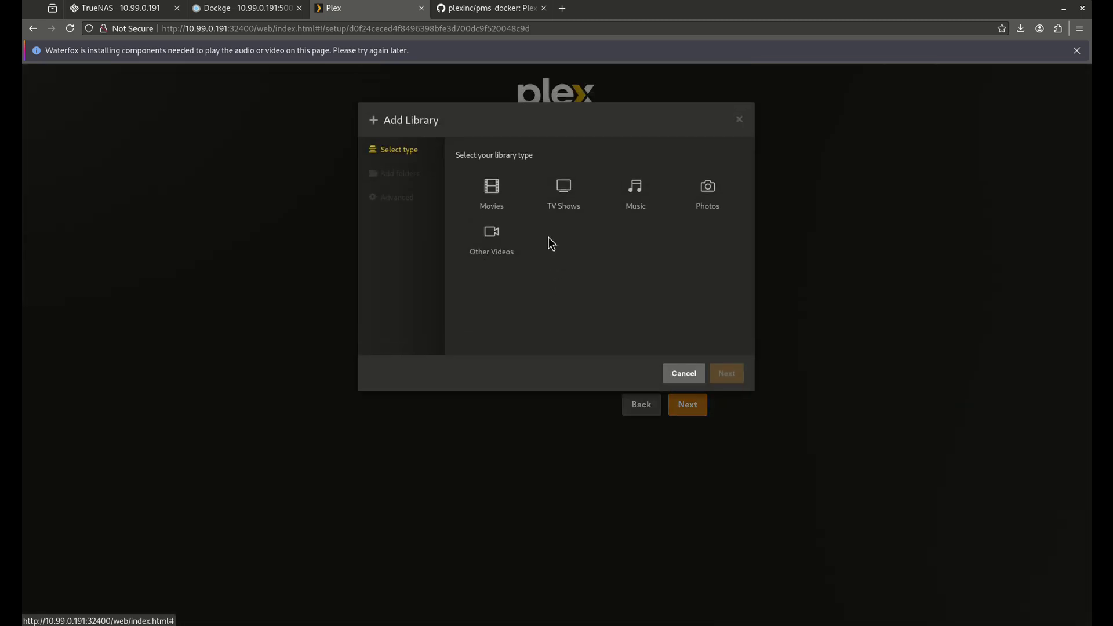
left_click(565, 197)
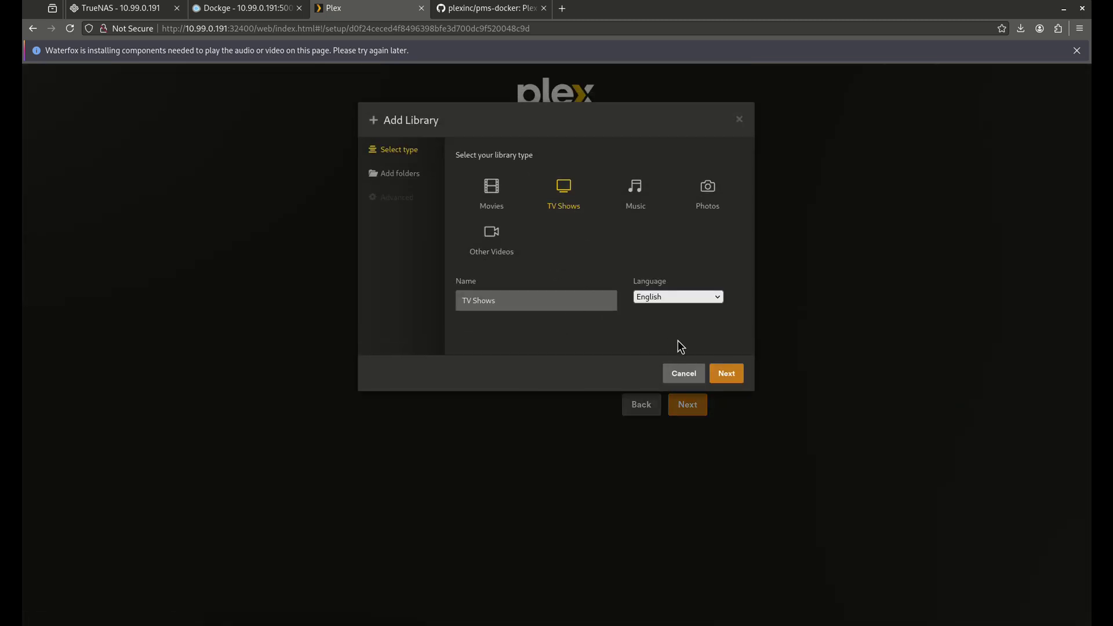
left_click(739, 380)
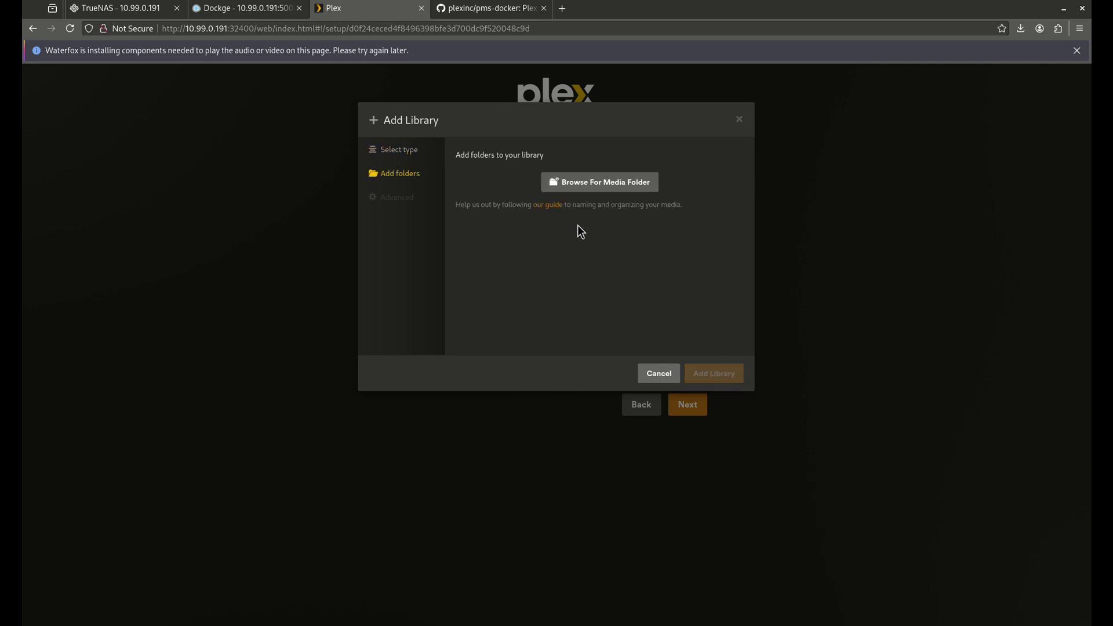
left_click(607, 183)
left_click(462, 226)
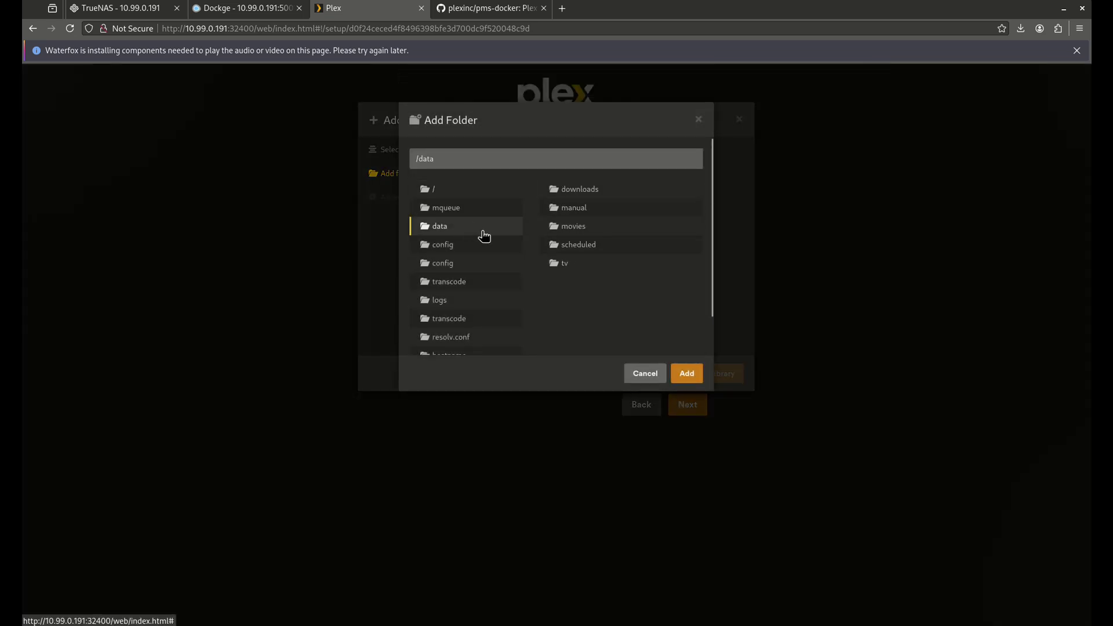
left_click(586, 262)
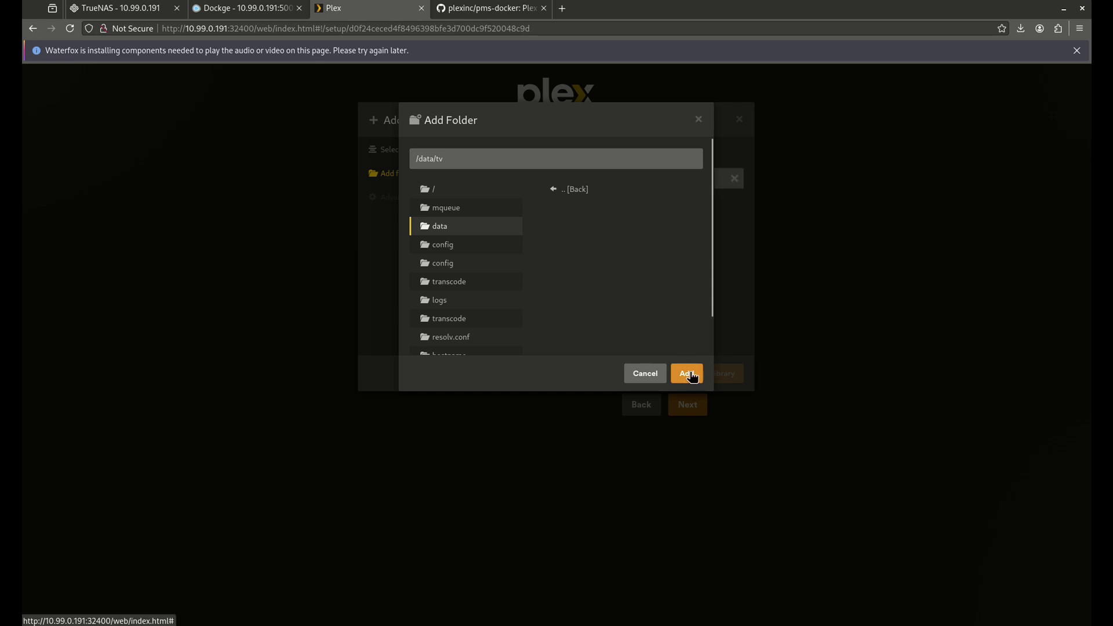
left_click(690, 374)
left_click(704, 371)
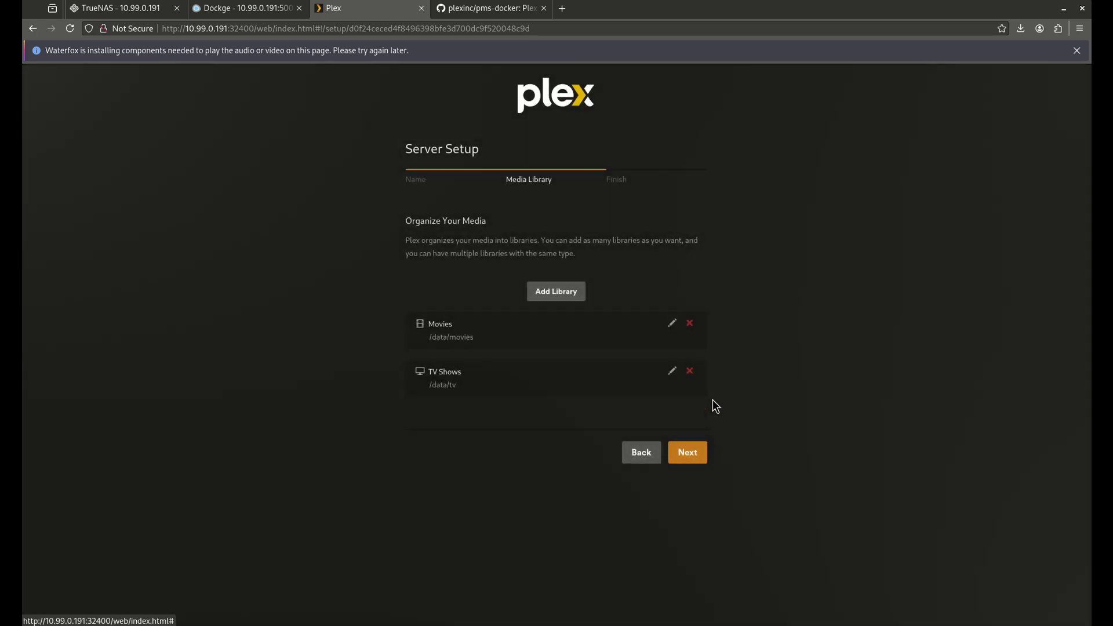
left_click(690, 452)
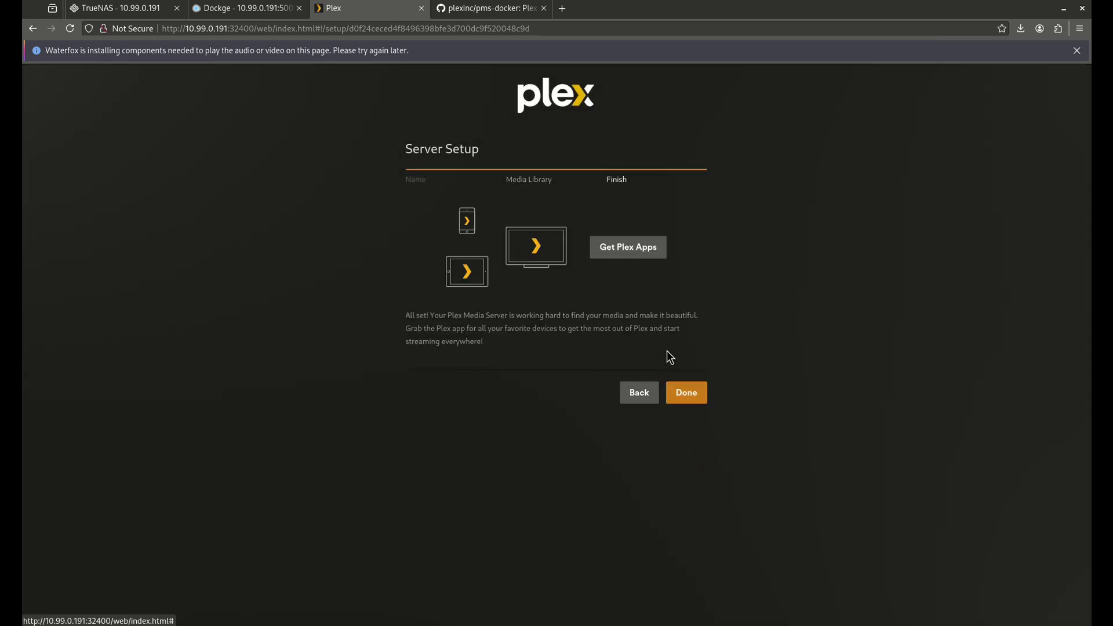
Finish server and web setup, dismiss the browser notice, and save the watch-history sharing choices.
left_click(687, 394)
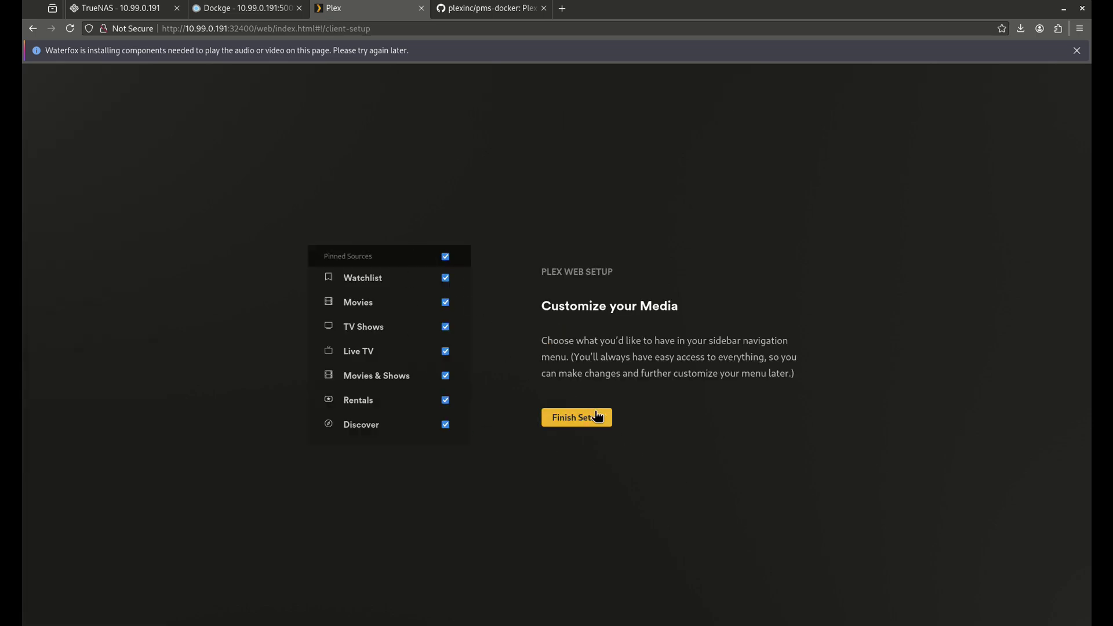
left_click(1076, 52)
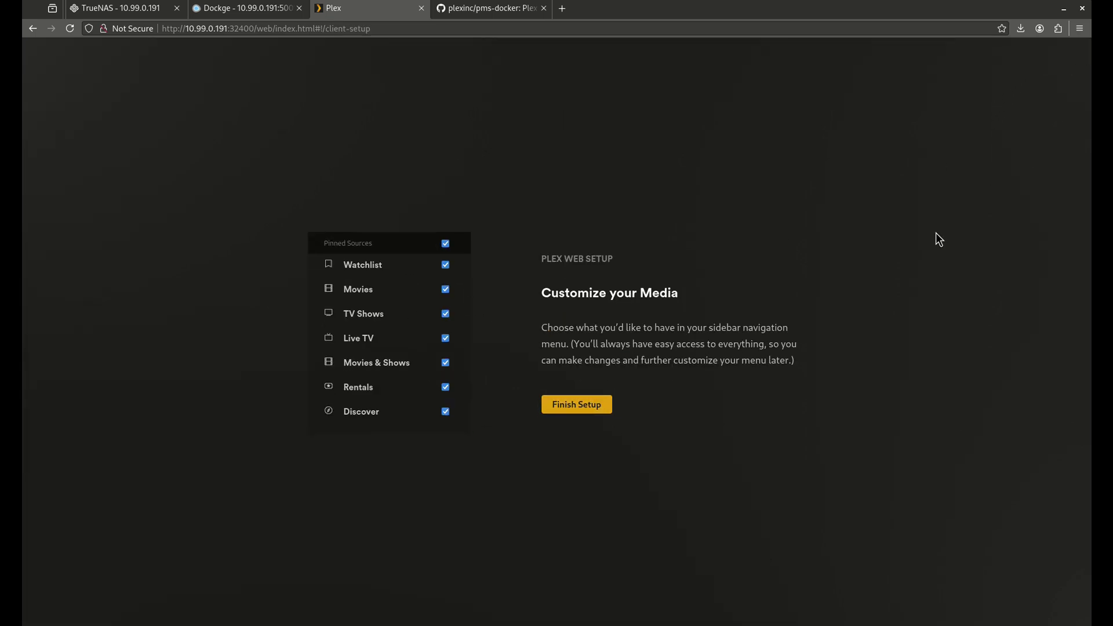
left_click(599, 410)
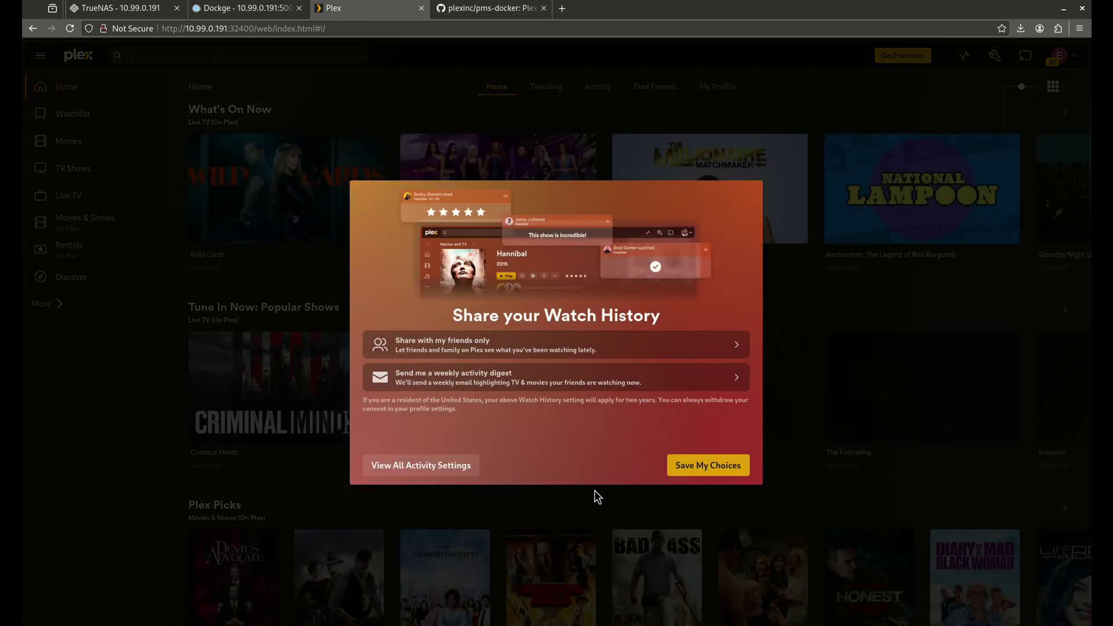
left_click(687, 476)
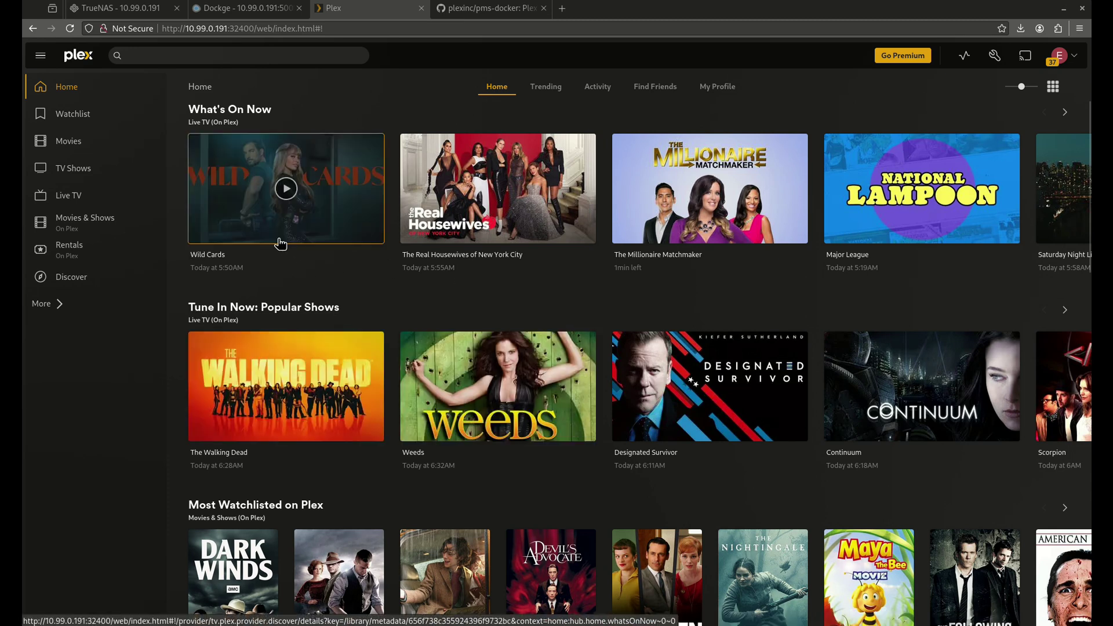
Browse the empty Movies, TV Shows, Live TV, Home and Watchlist pages, then open Settings.
left_click(73, 148)
left_click(76, 178)
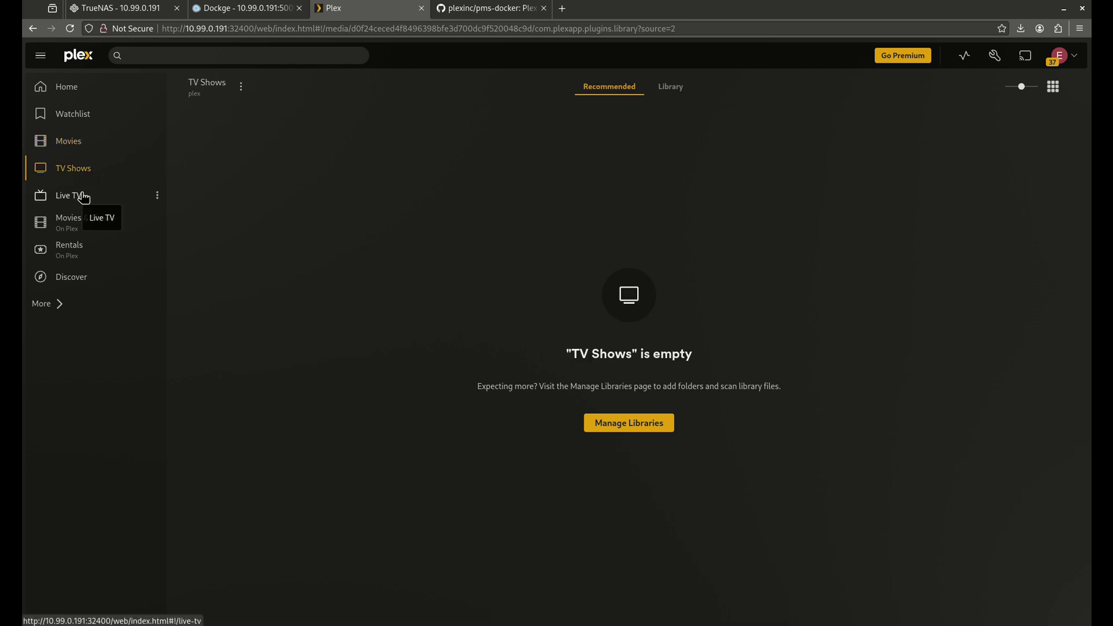
left_click(88, 201)
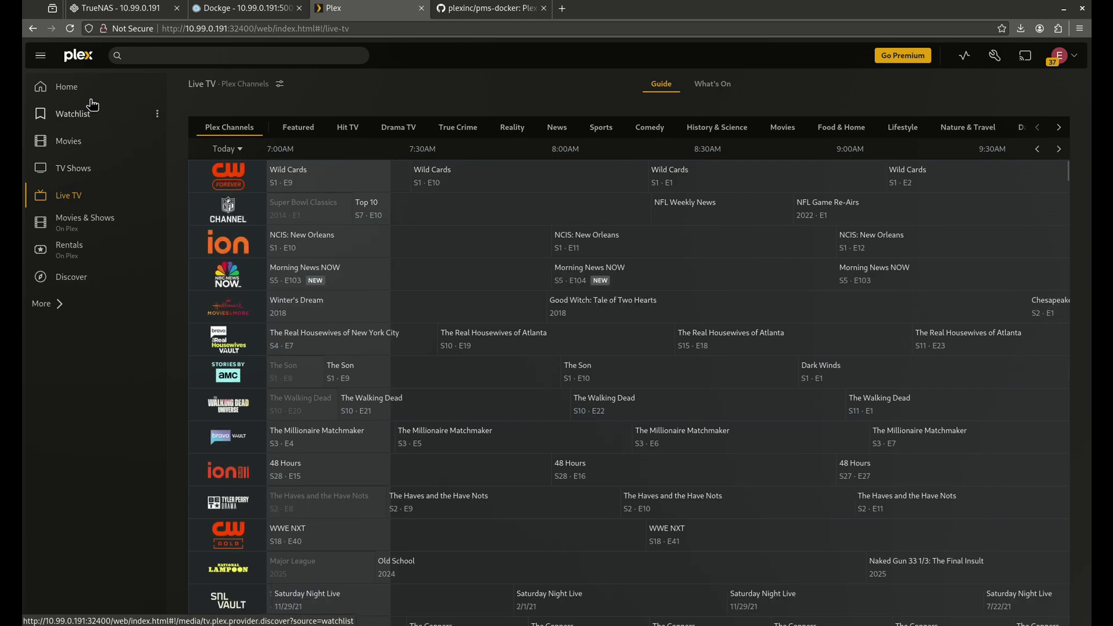
left_click(88, 87)
left_click(81, 116)
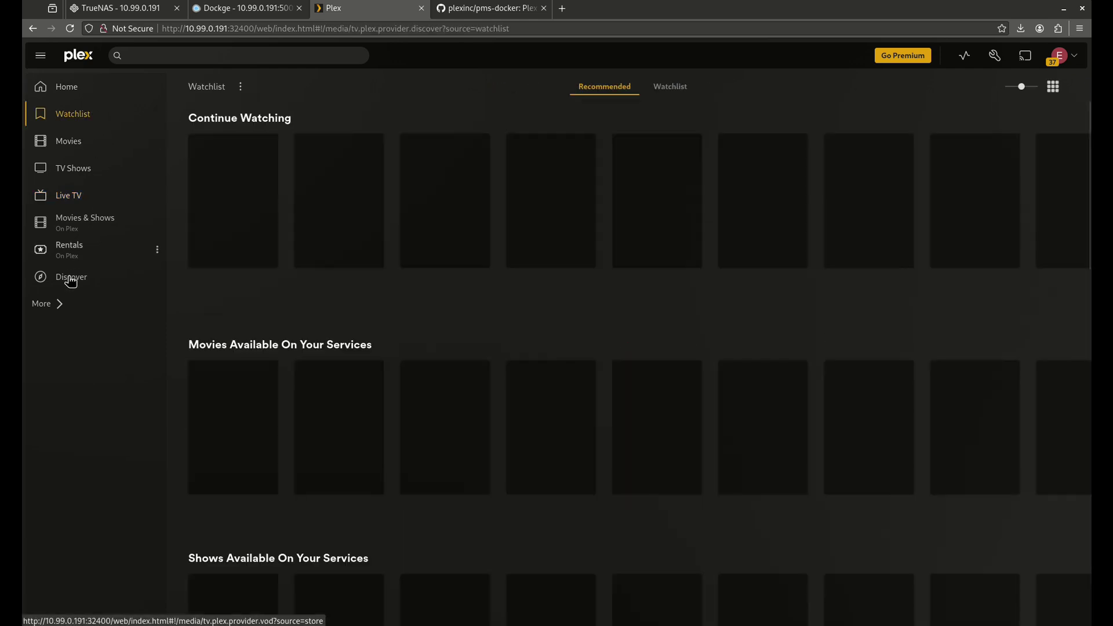
left_click(51, 303)
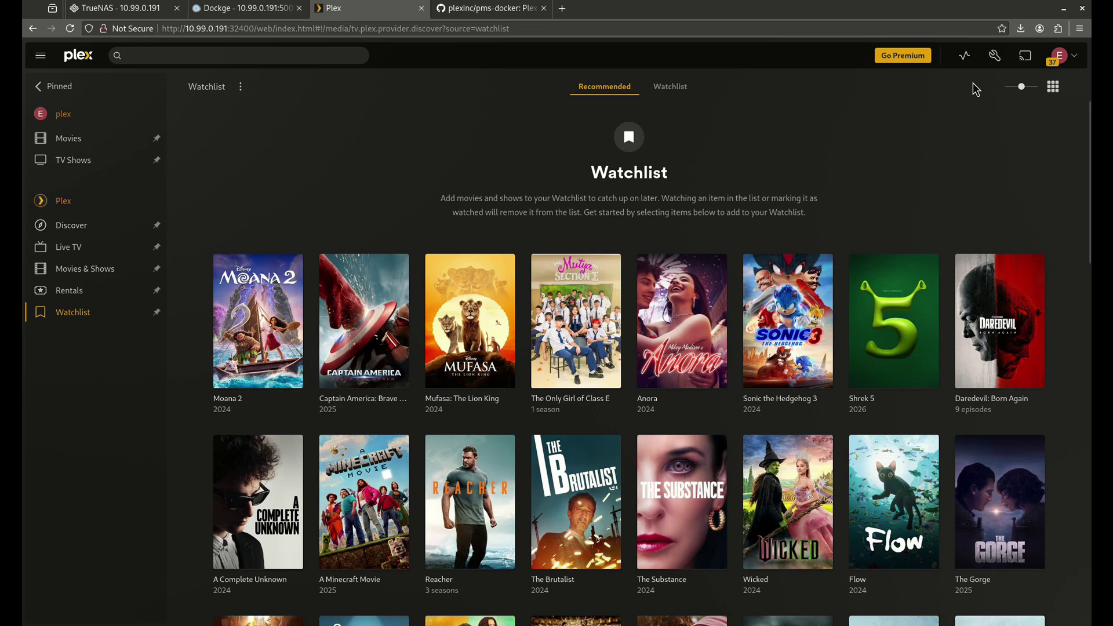
left_click(994, 57)
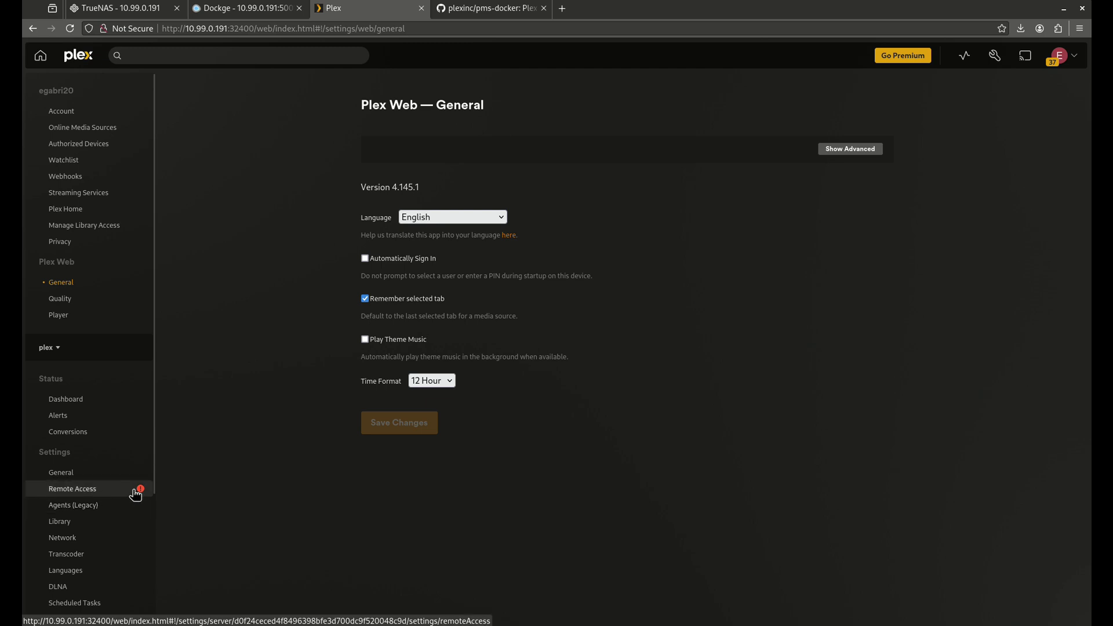
Review the Transcoder, General, Authorized Devices, Streaming Services and Manage Library Access settings pages.
left_click(78, 555)
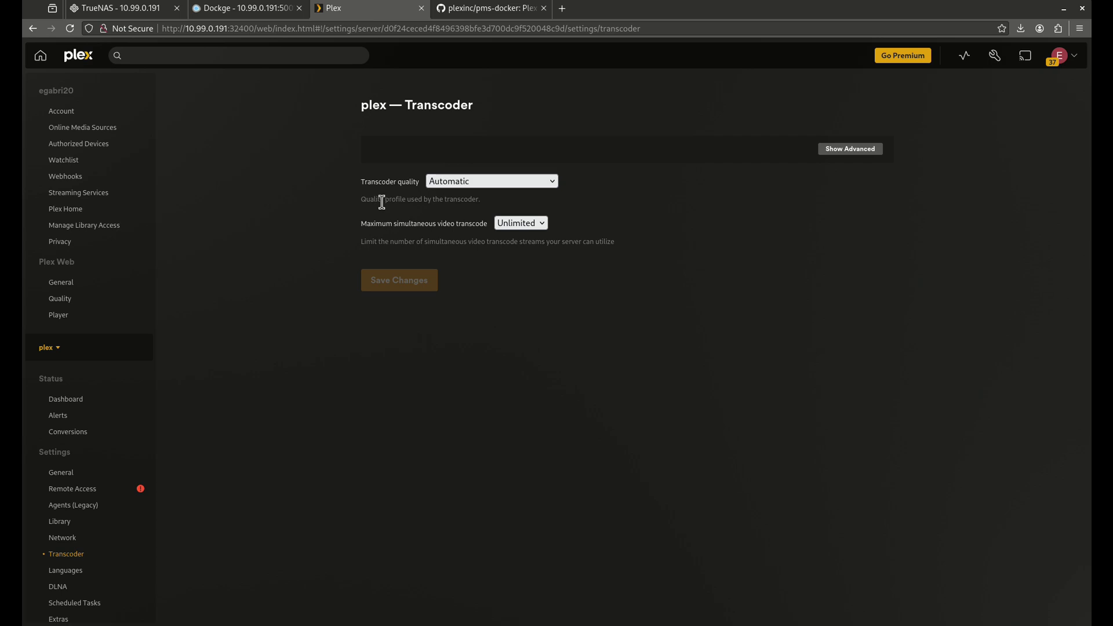
left_click(98, 286)
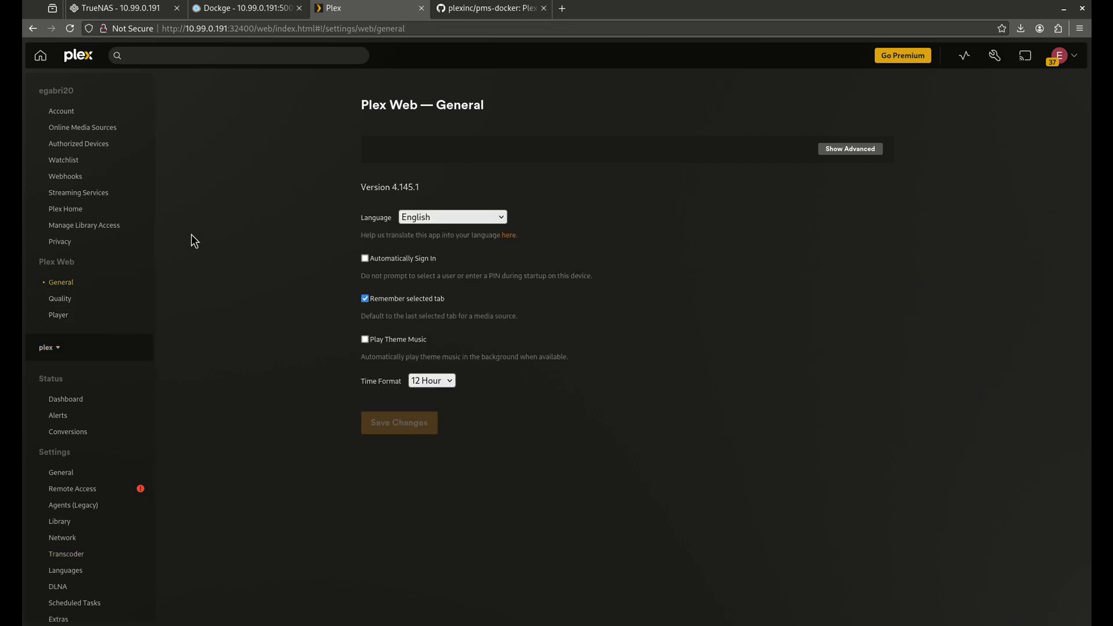
left_click(98, 148)
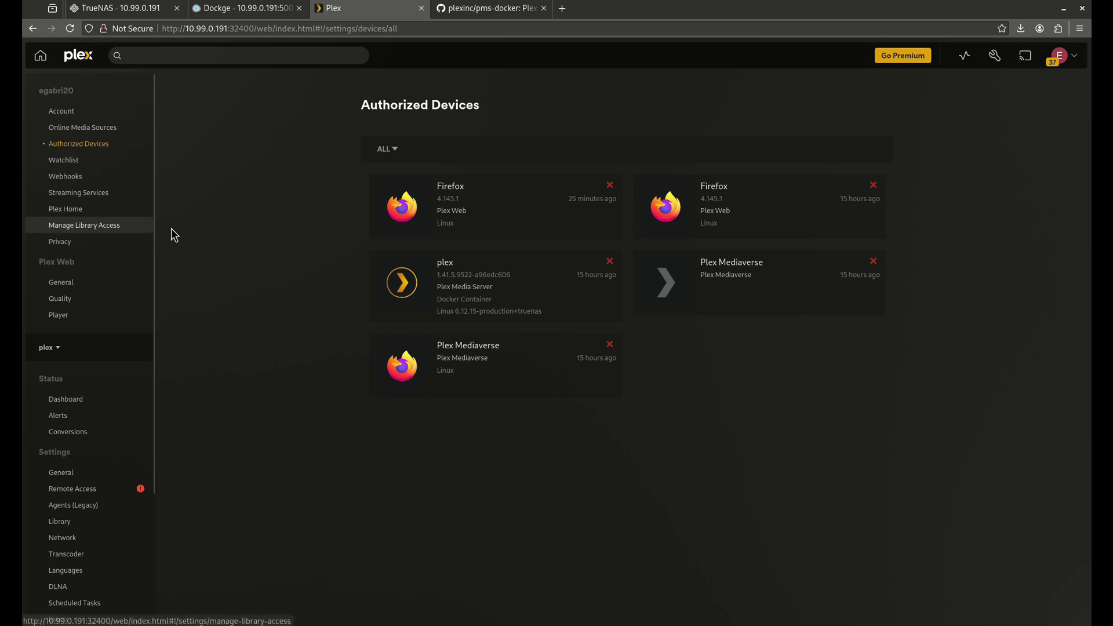
left_click(87, 191)
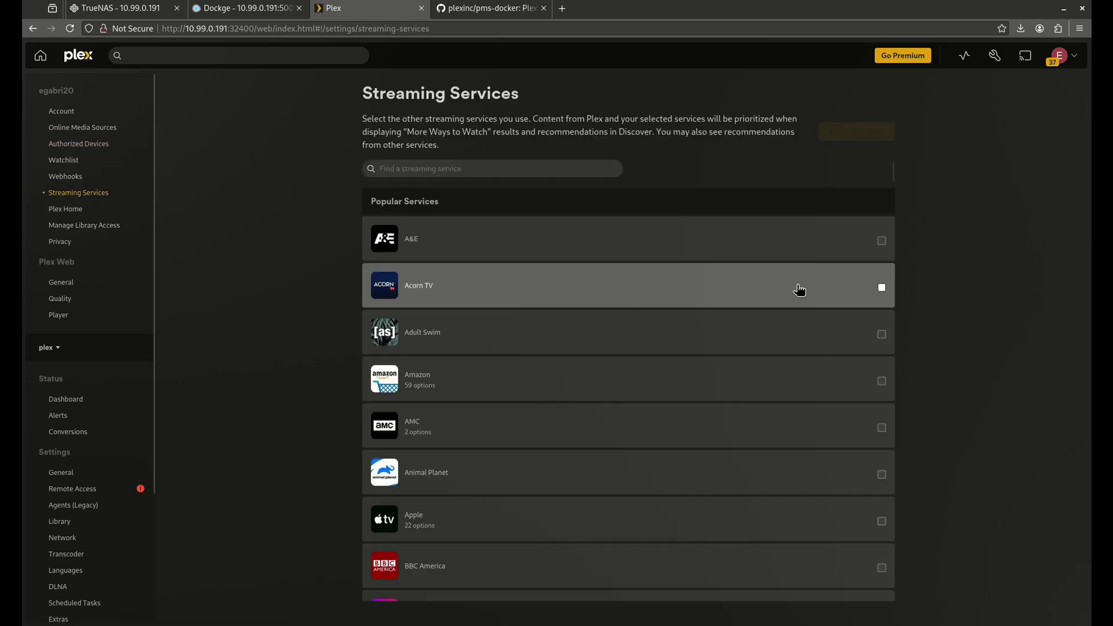
left_click(84, 225)
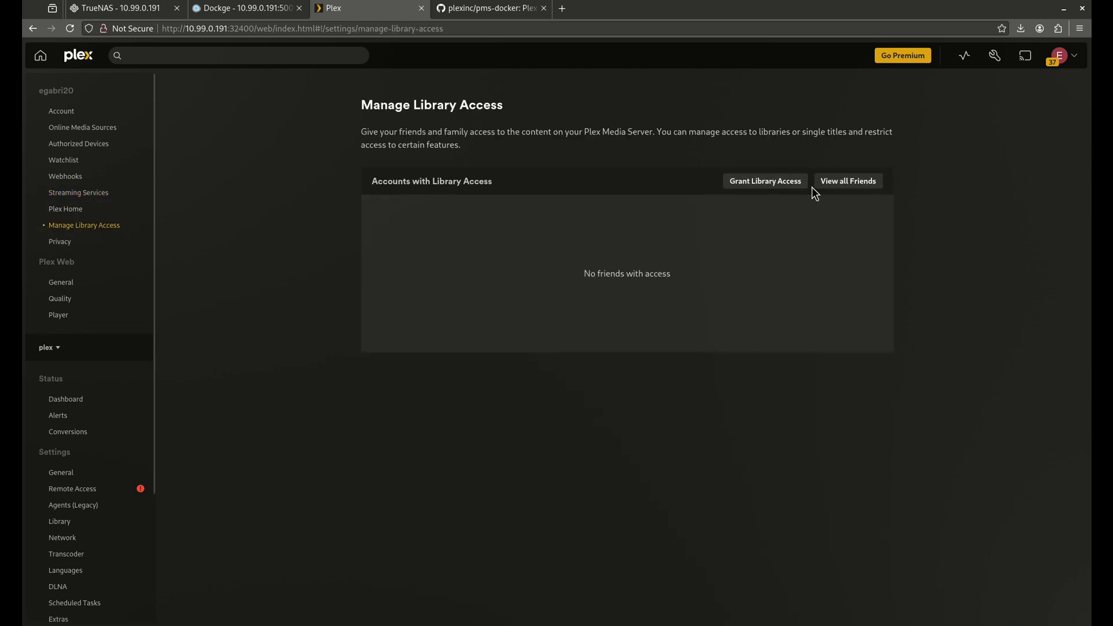
scroll(99, 413, "down", 3)
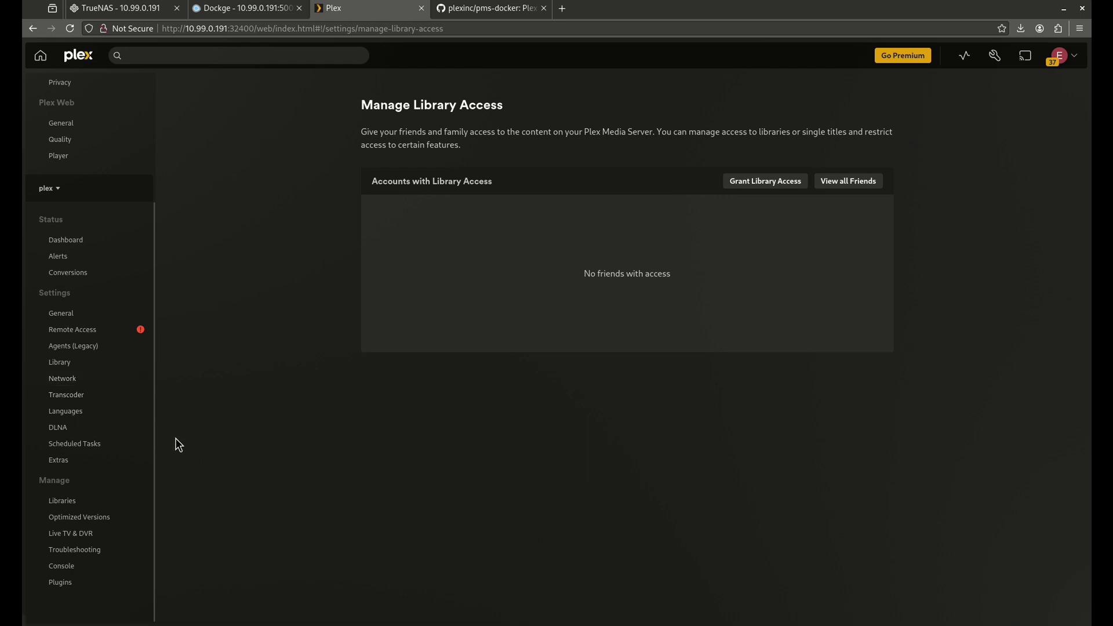
On Manage > Libraries, view the Movies library's settings and close them unchanged.
left_click(109, 502)
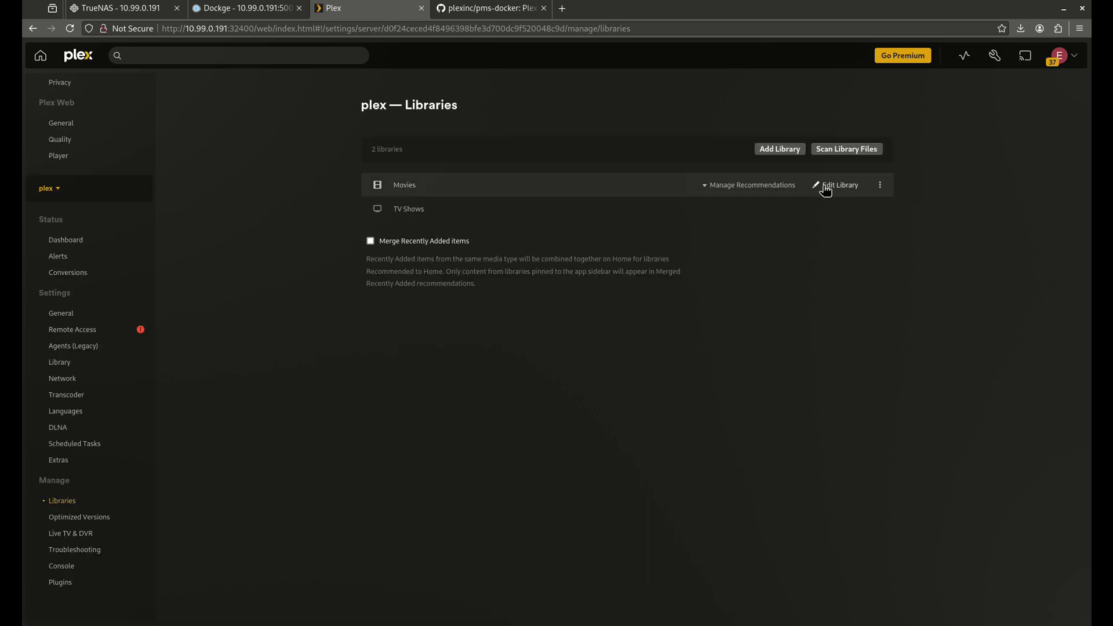
left_click(825, 190)
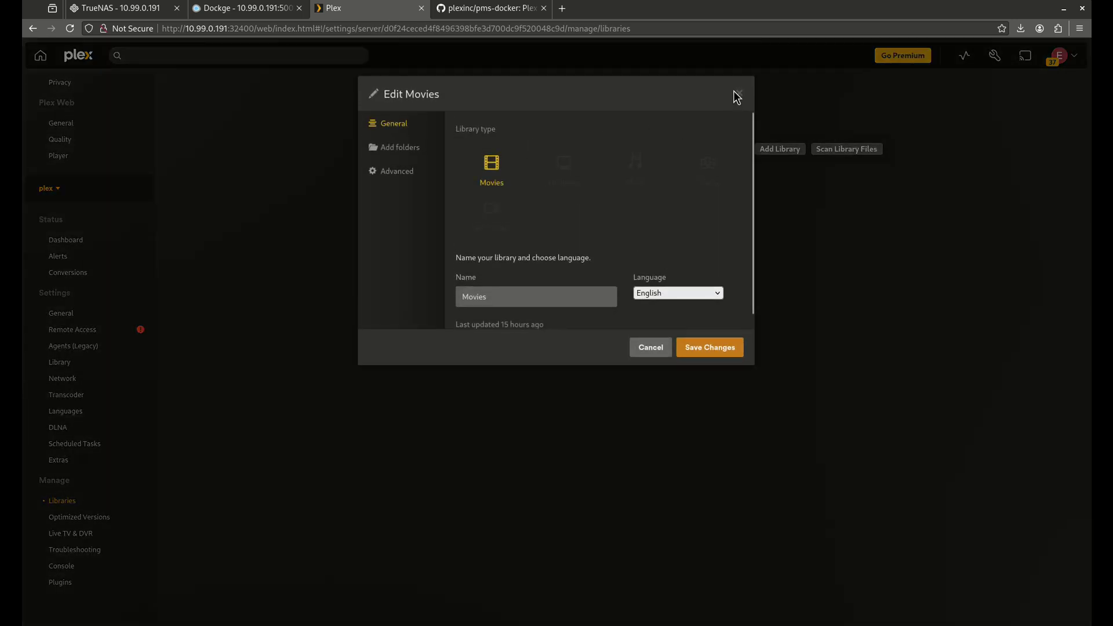
left_click(739, 93)
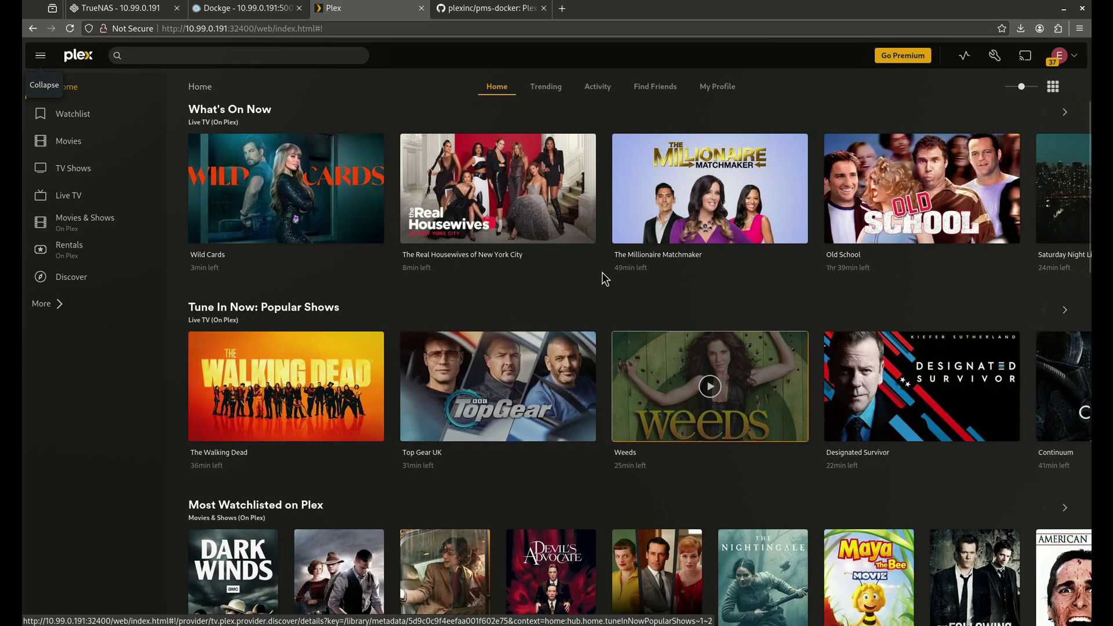
left_click(546, 94)
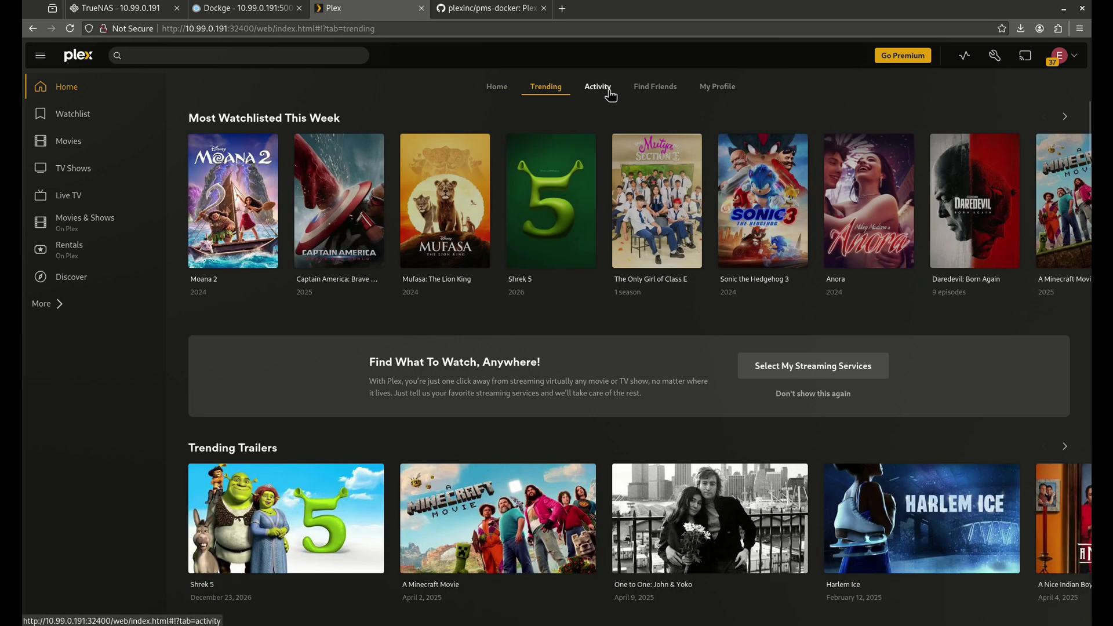
left_click(606, 93)
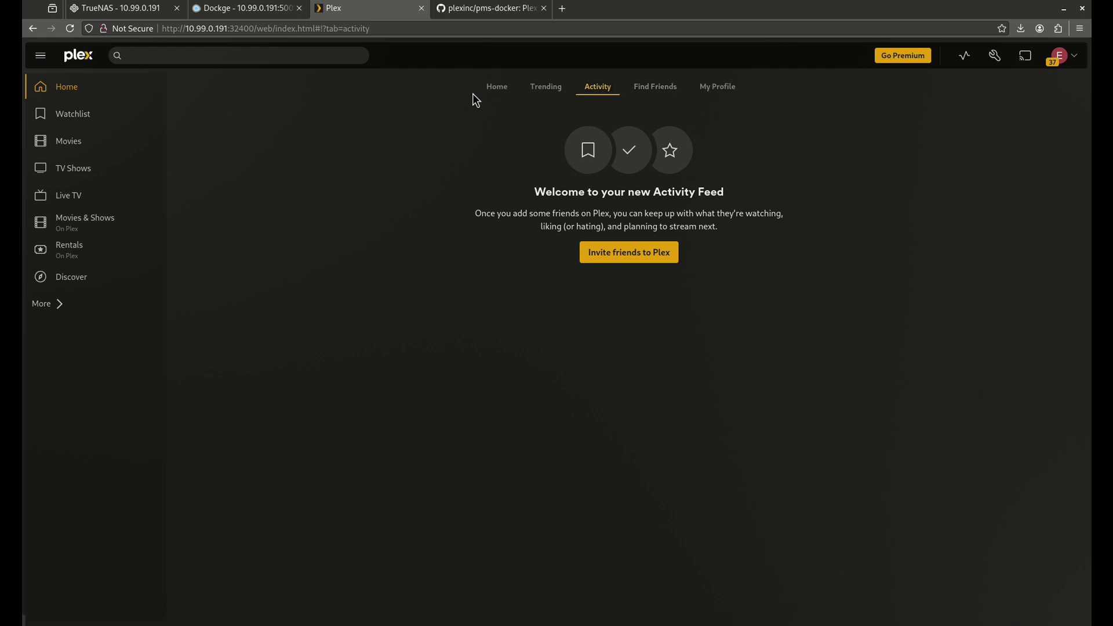
left_click(715, 90)
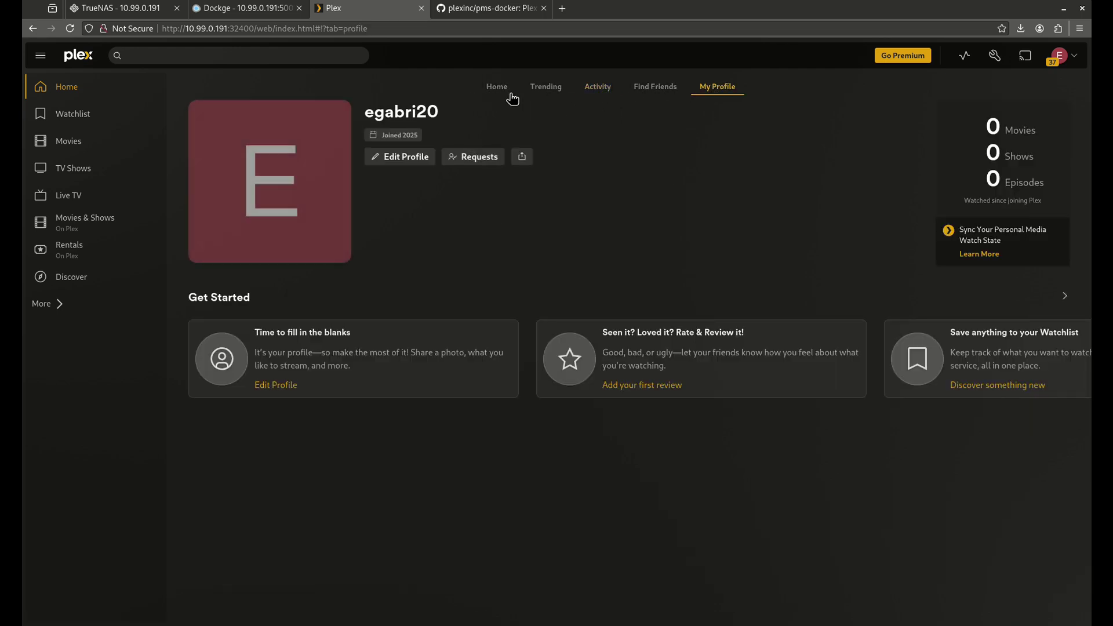
left_click(498, 88)
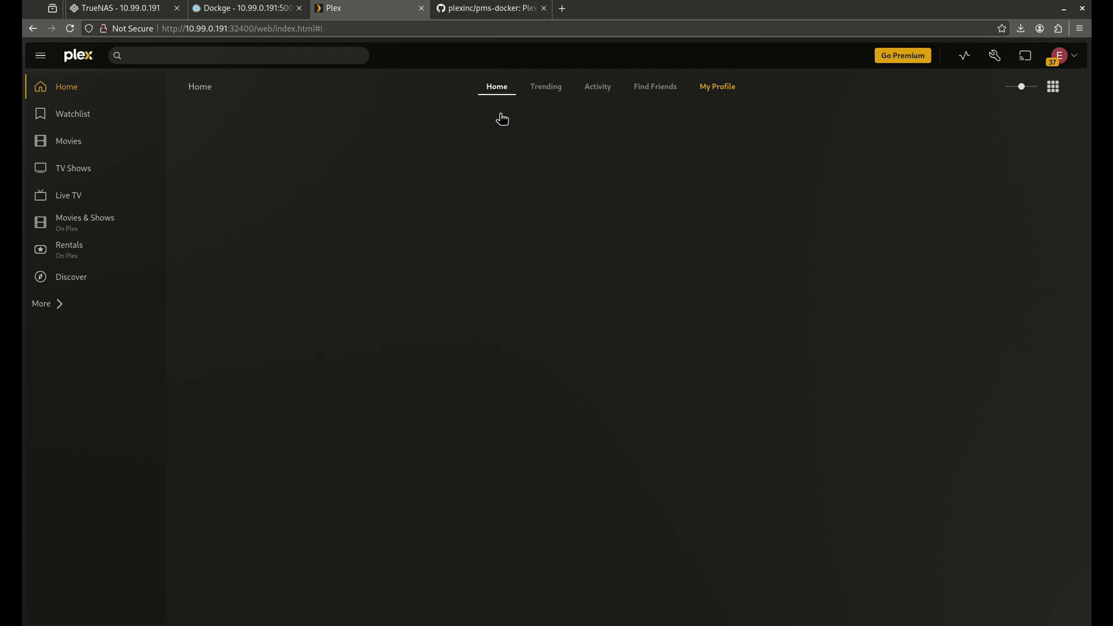